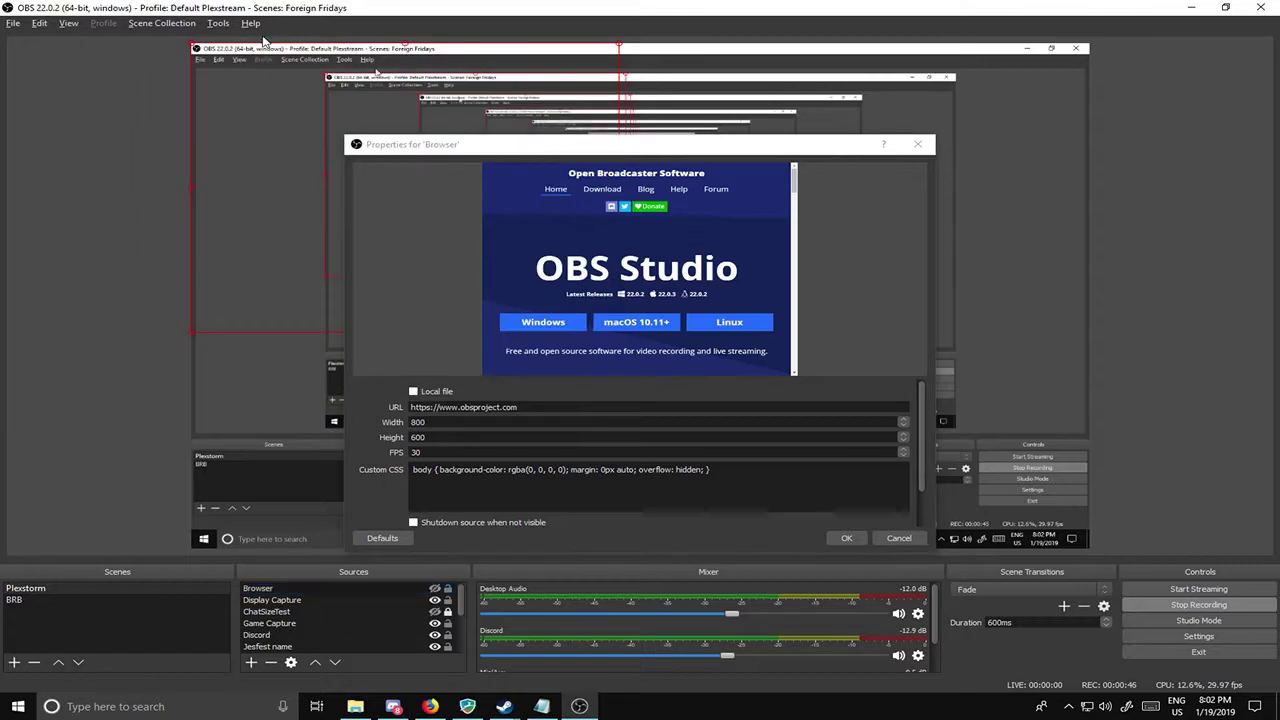
# Step: Replace the browser source's URL with Plexstorm.com/stream/pyguy
pyautogui.moveTo(578, 152); pyautogui.dragTo(589, 176)
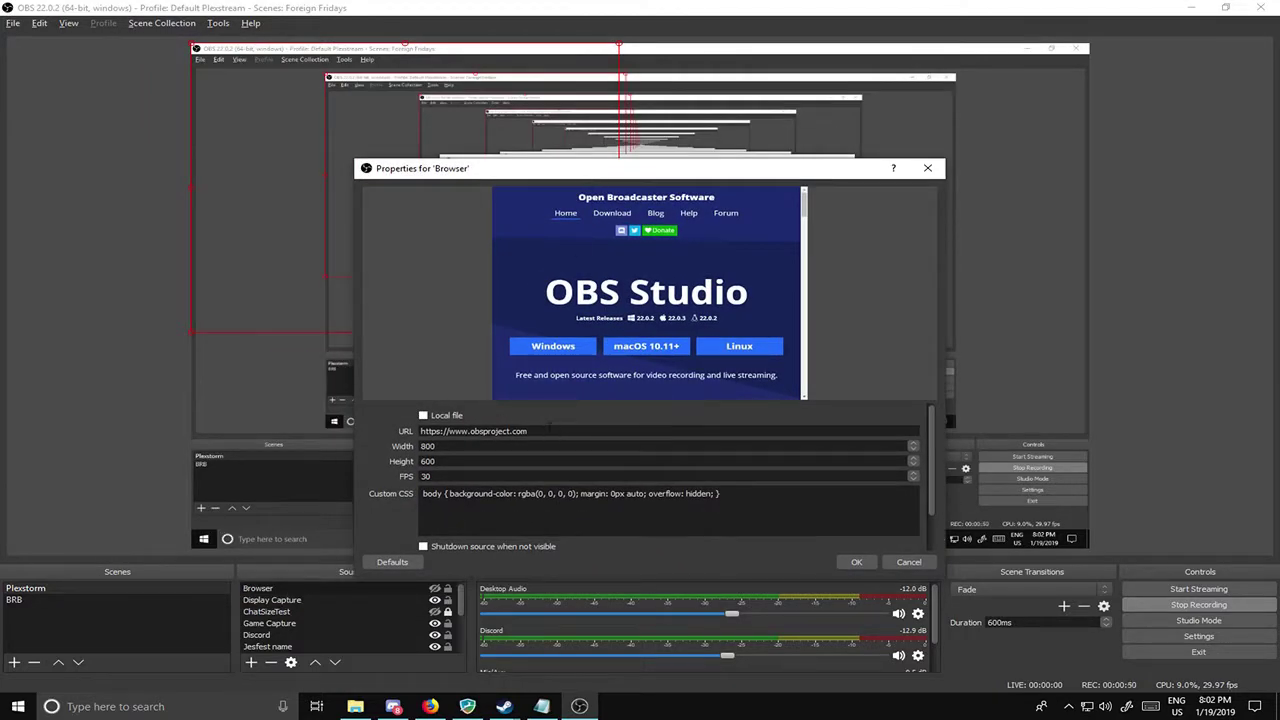
pyautogui.hotkey('ctrl', 'a')
pyautogui.press('BackSpace')
pyautogui.write('Plexstorm.com/strea')
pyautogui.click(430, 706)
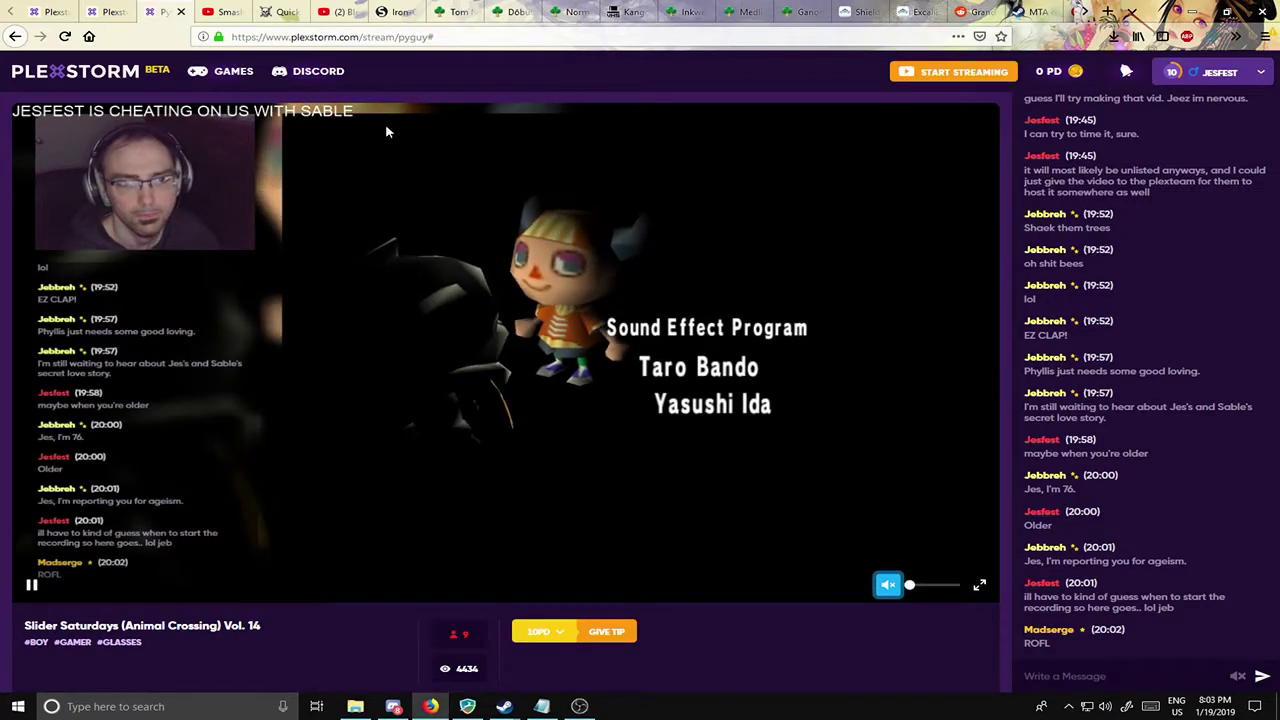
pyautogui.hotkey('ctrl', 'l')
pyautogui.hotkey('ctrl', 'c')
pyautogui.click(579, 706)
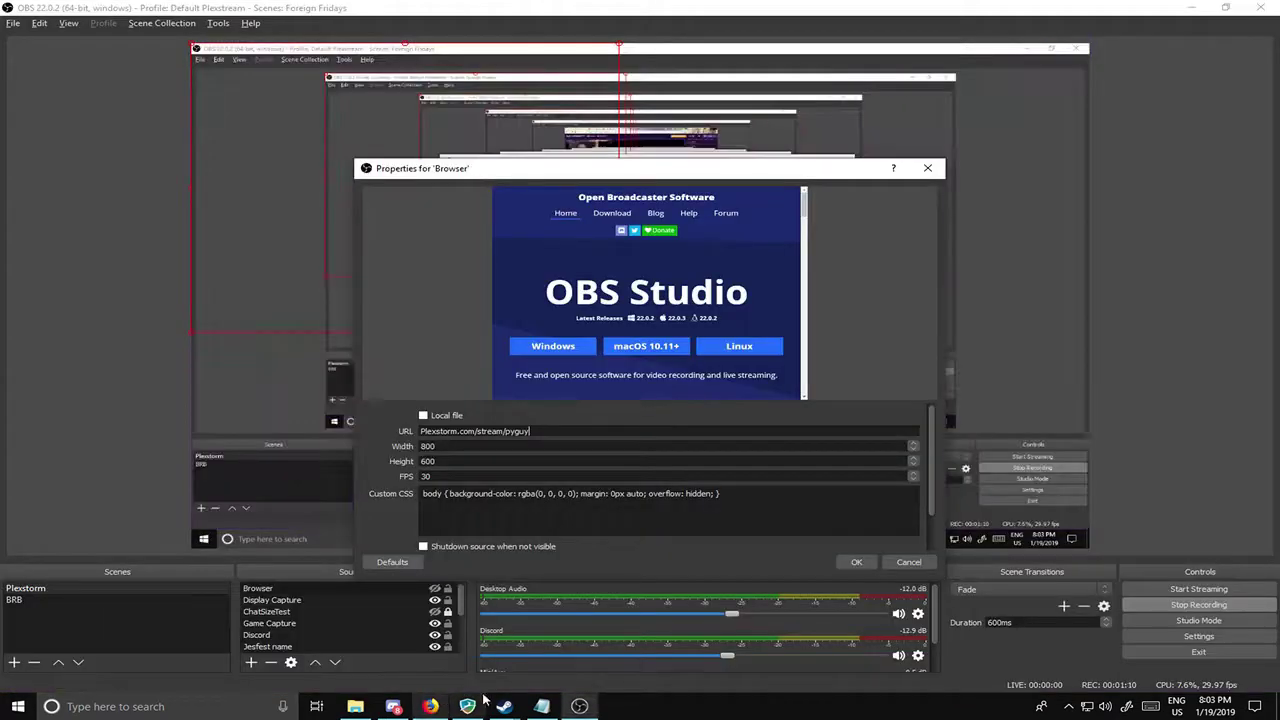
pyautogui.doubleClick(571, 432)
pyautogui.hotkey('ctrl', 'a')
pyautogui.hotkey('ctrl', 'v')
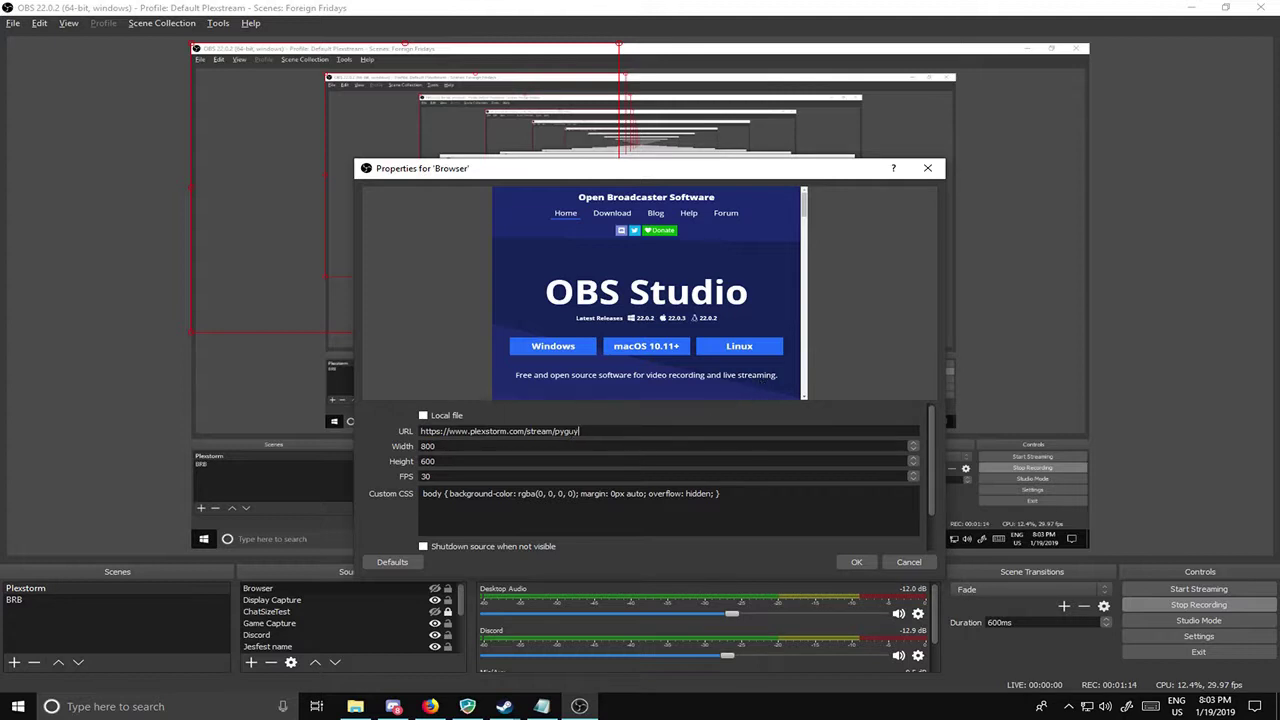
# Step: Increase the browser source's width, edit its FPS value and accept the source properties
pyautogui.doubleClick(498, 447)
pyautogui.click(502, 477)
pyautogui.press('BackSpace')
pyautogui.click(858, 563)
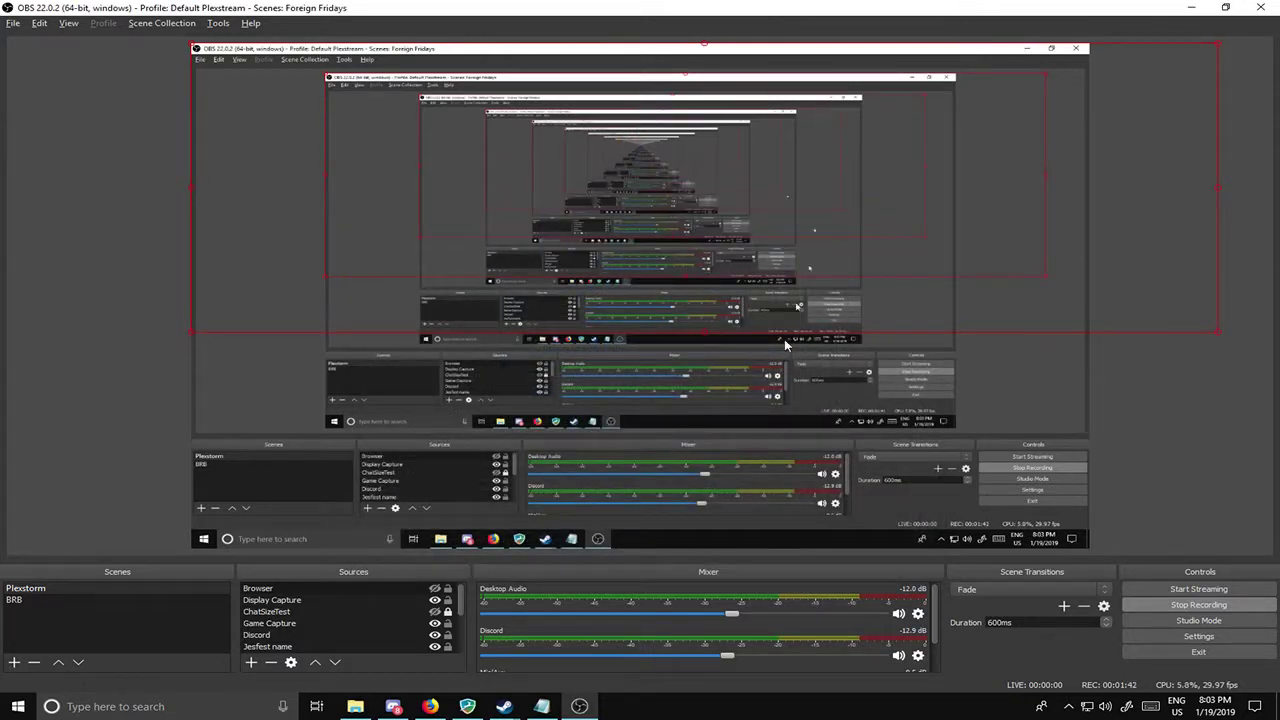
# Step: Make the hidden Browser source visible in the Plexstorm scene
pyautogui.click(400, 589)
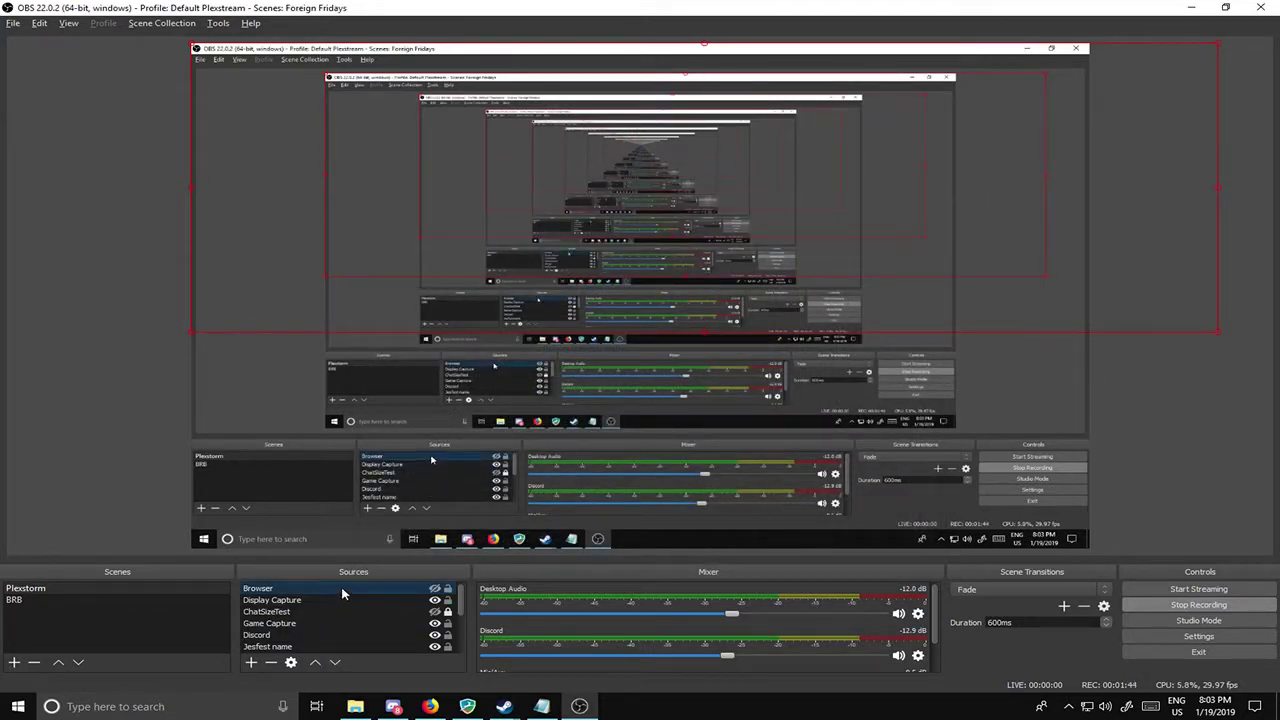
pyautogui.click(434, 590)
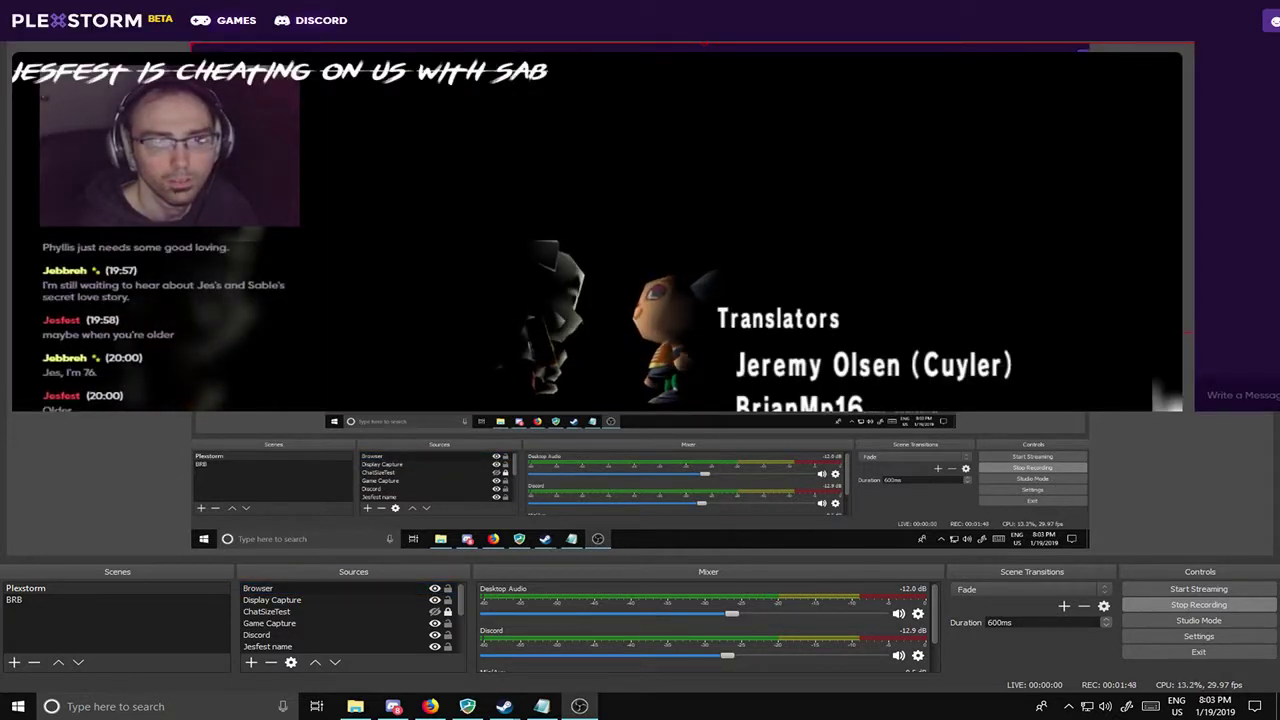
pyautogui.moveTo(938, 636); pyautogui.dragTo(940, 664)
pyautogui.scroll(1, 940, 640)
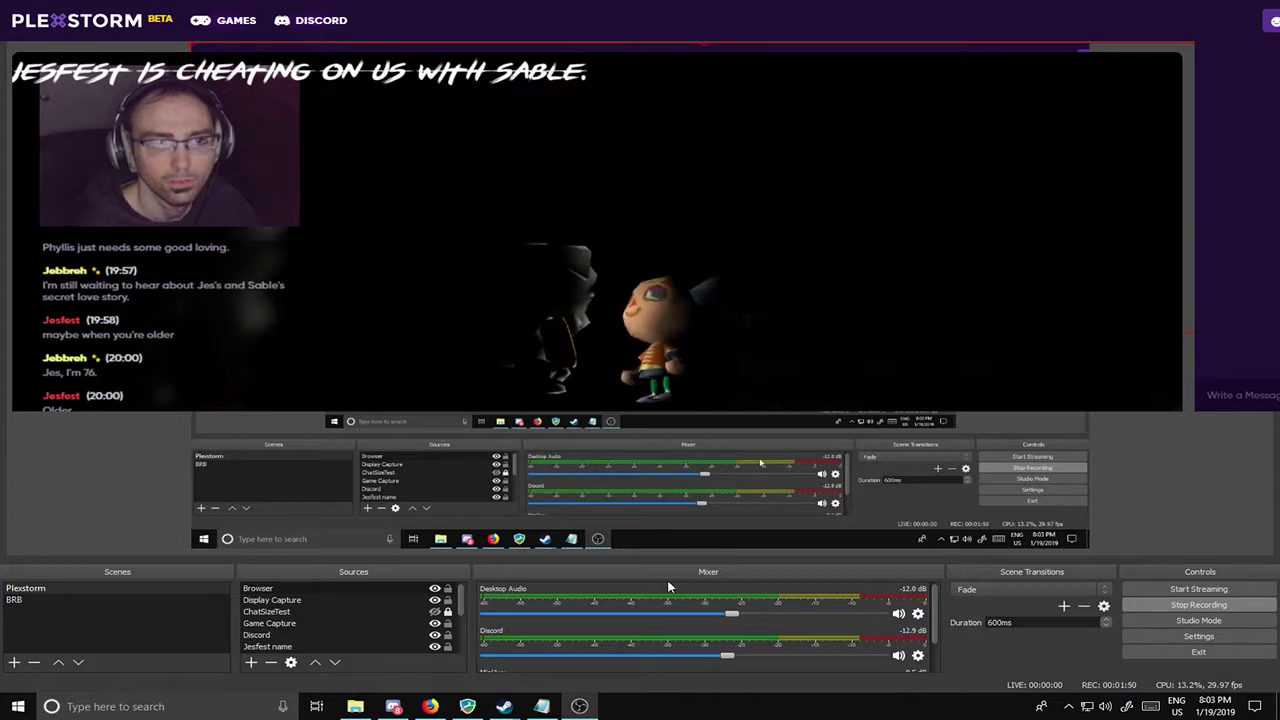
pyautogui.rightClick(316, 590)
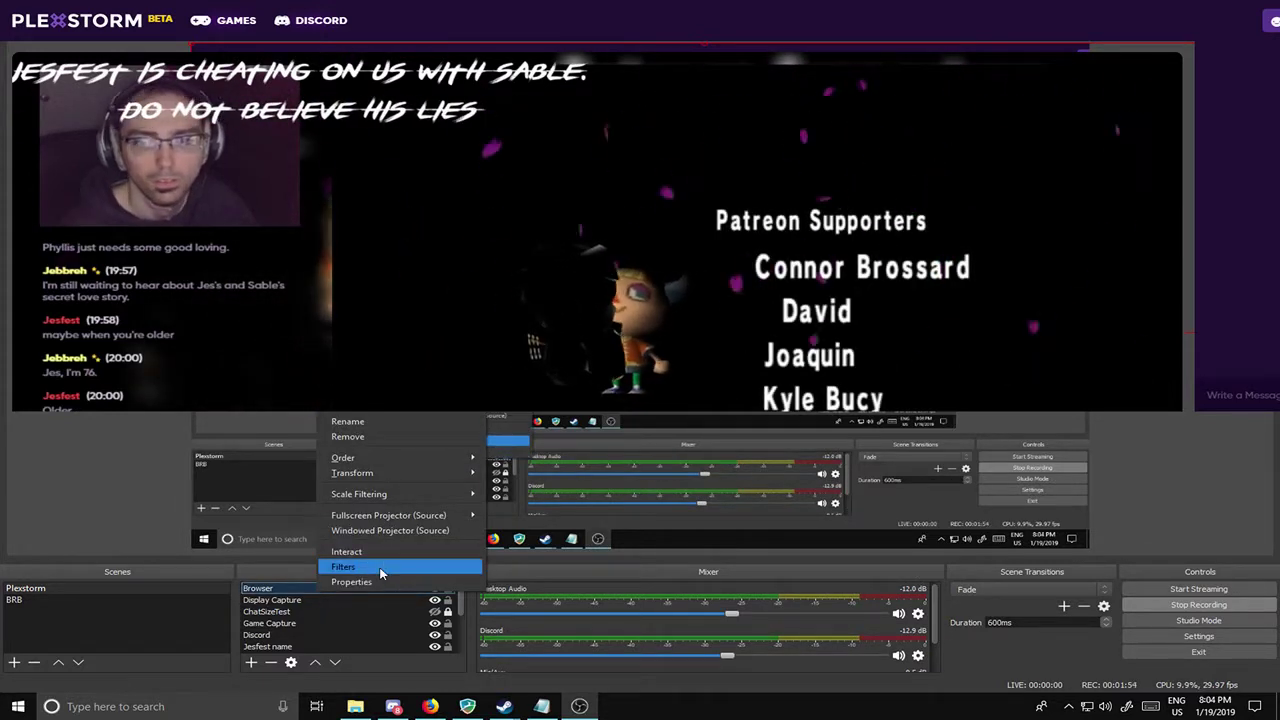
pyautogui.press('Escape')
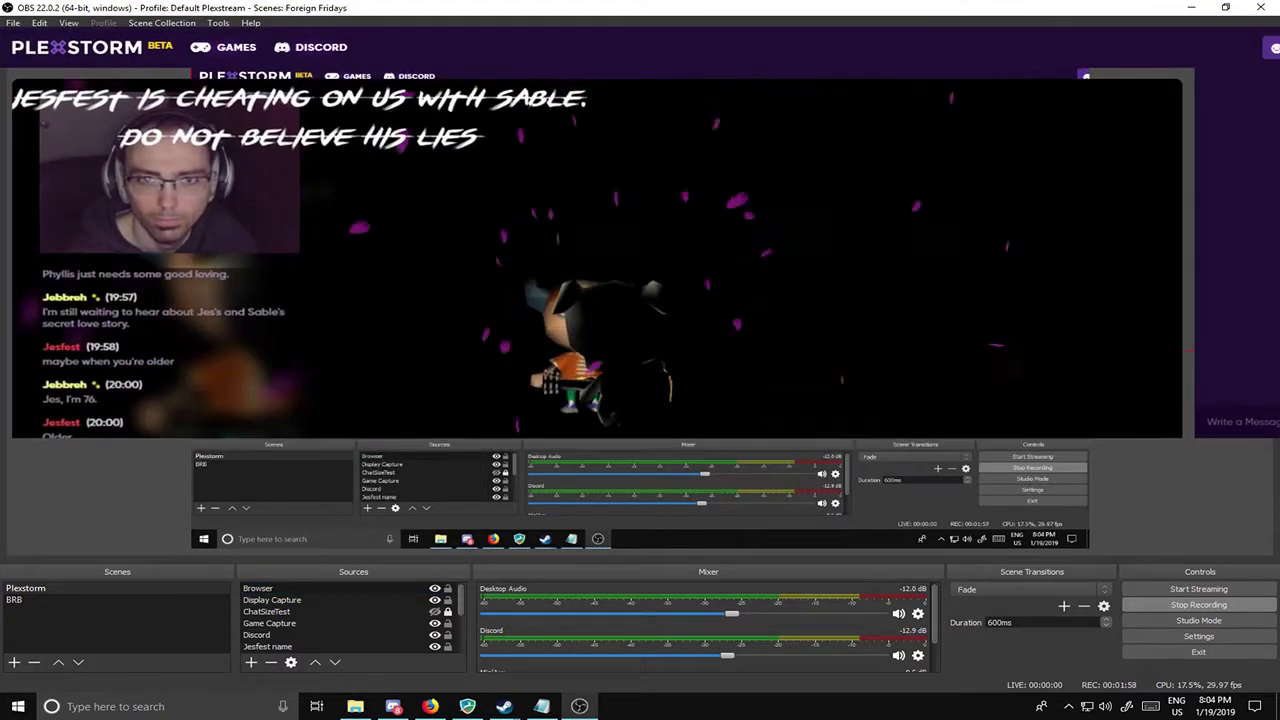
pyautogui.click(336, 591)
pyautogui.rightClick(336, 591)
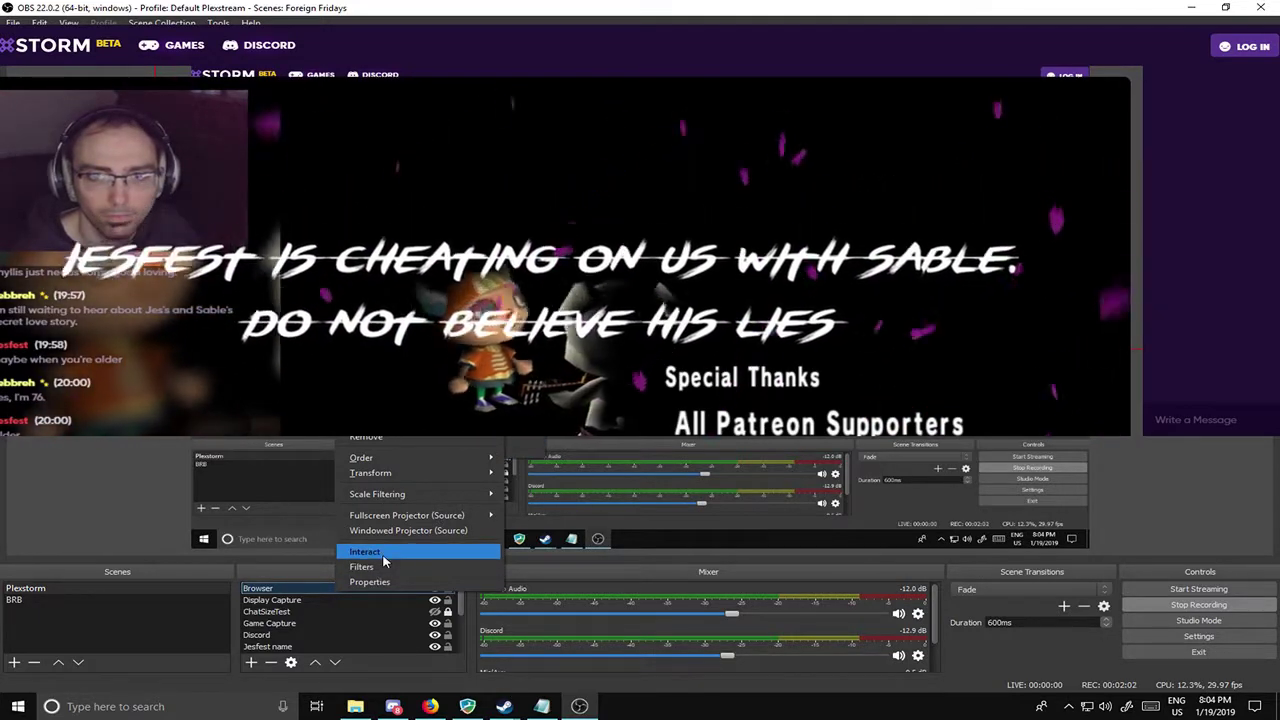
pyautogui.click(197, 546)
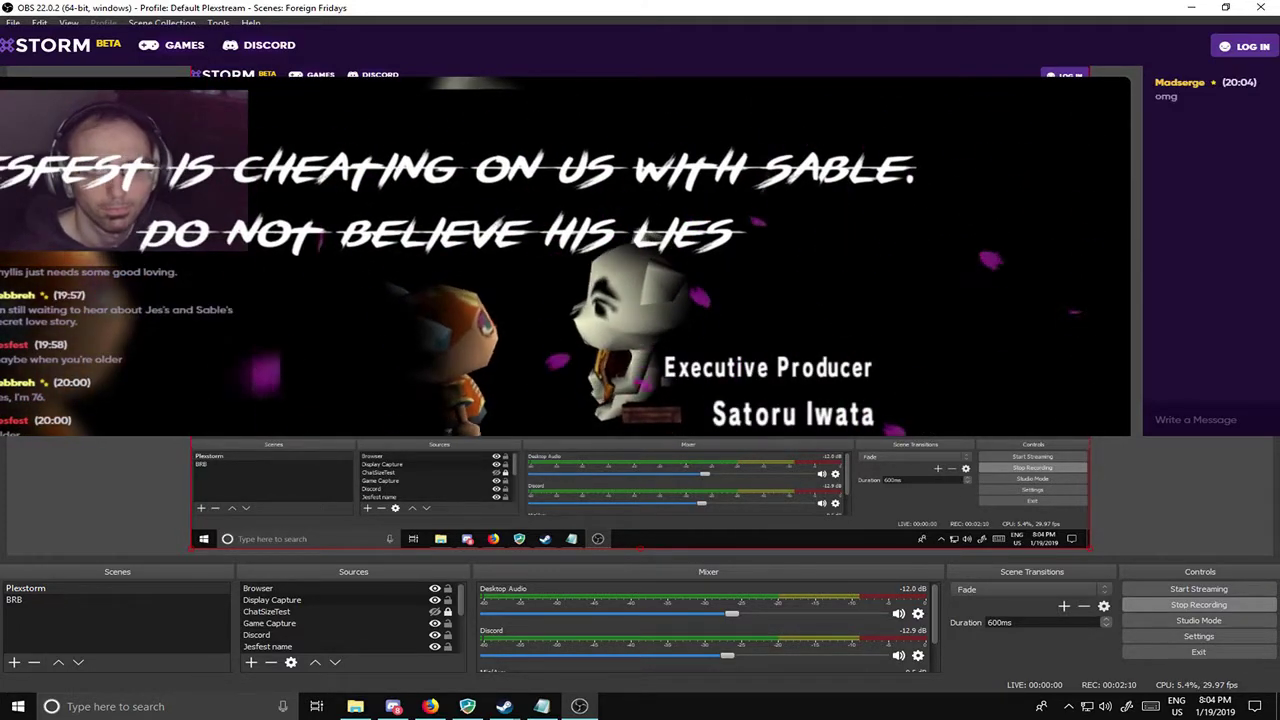
pyautogui.click(378, 600)
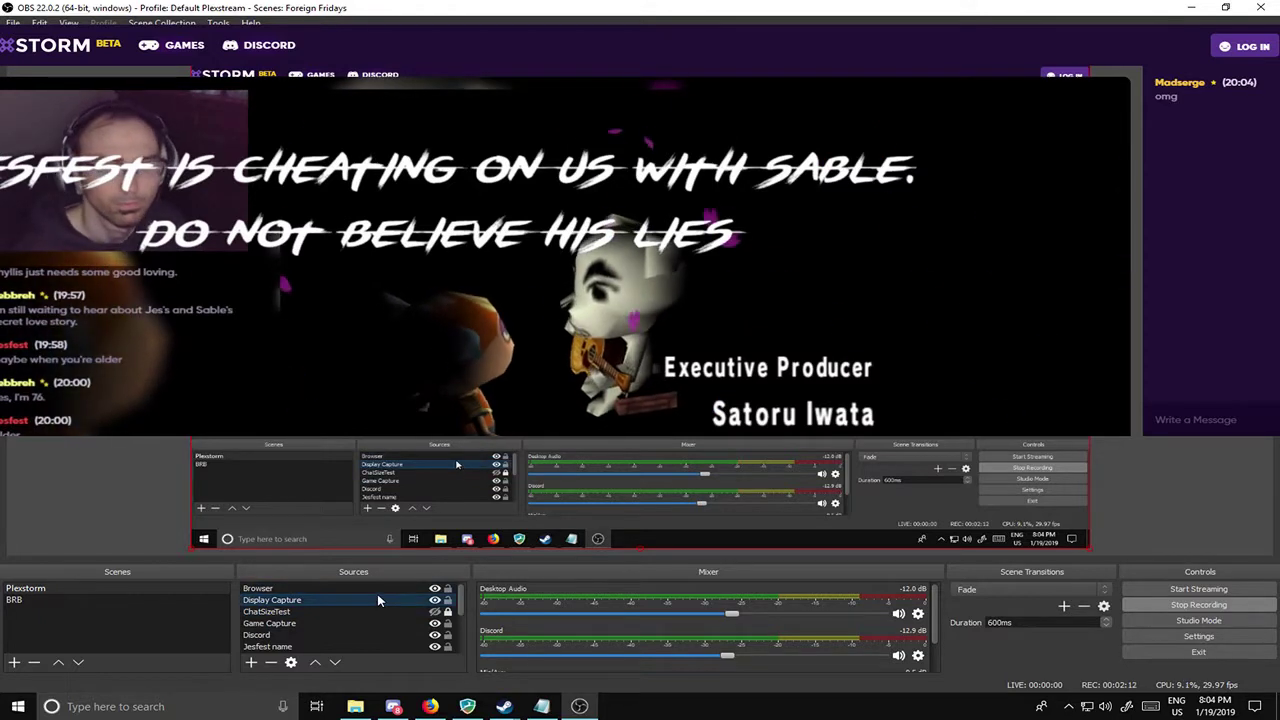
pyautogui.rightClick(373, 597)
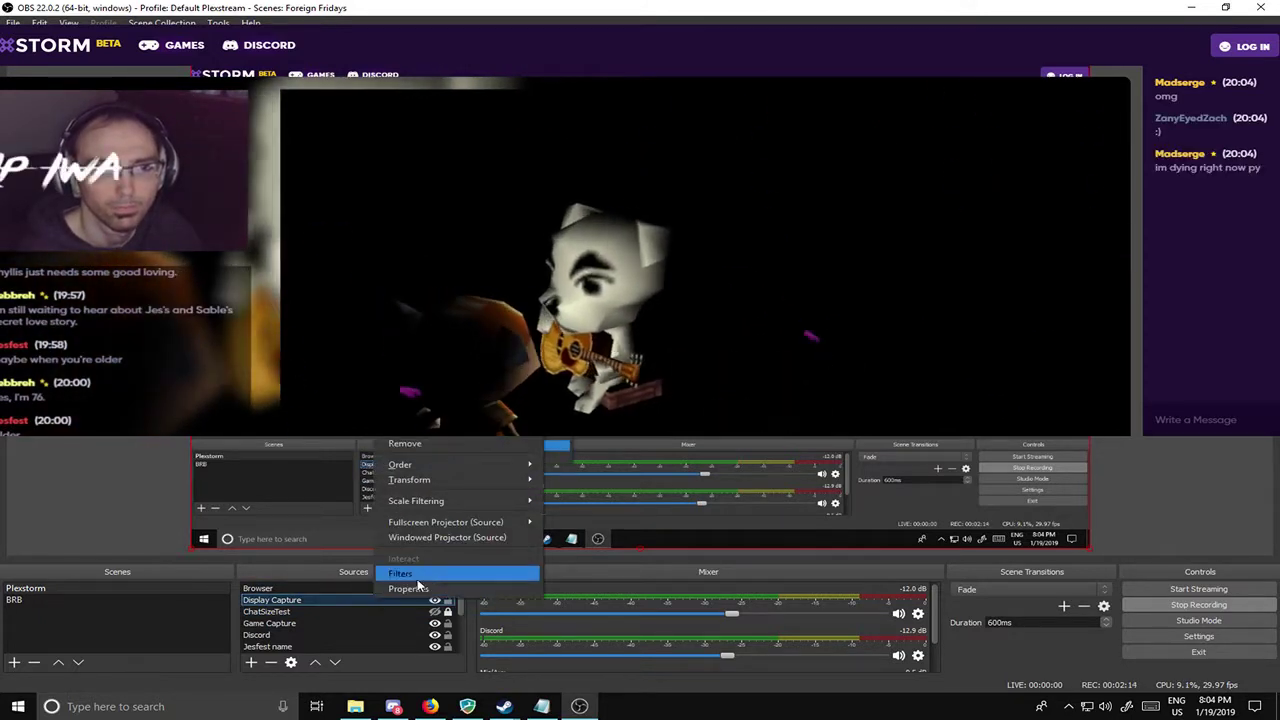
# Step: Rename the Browser source to Plexchat2
pyautogui.click(305, 588)
pyautogui.rightClick(305, 588)
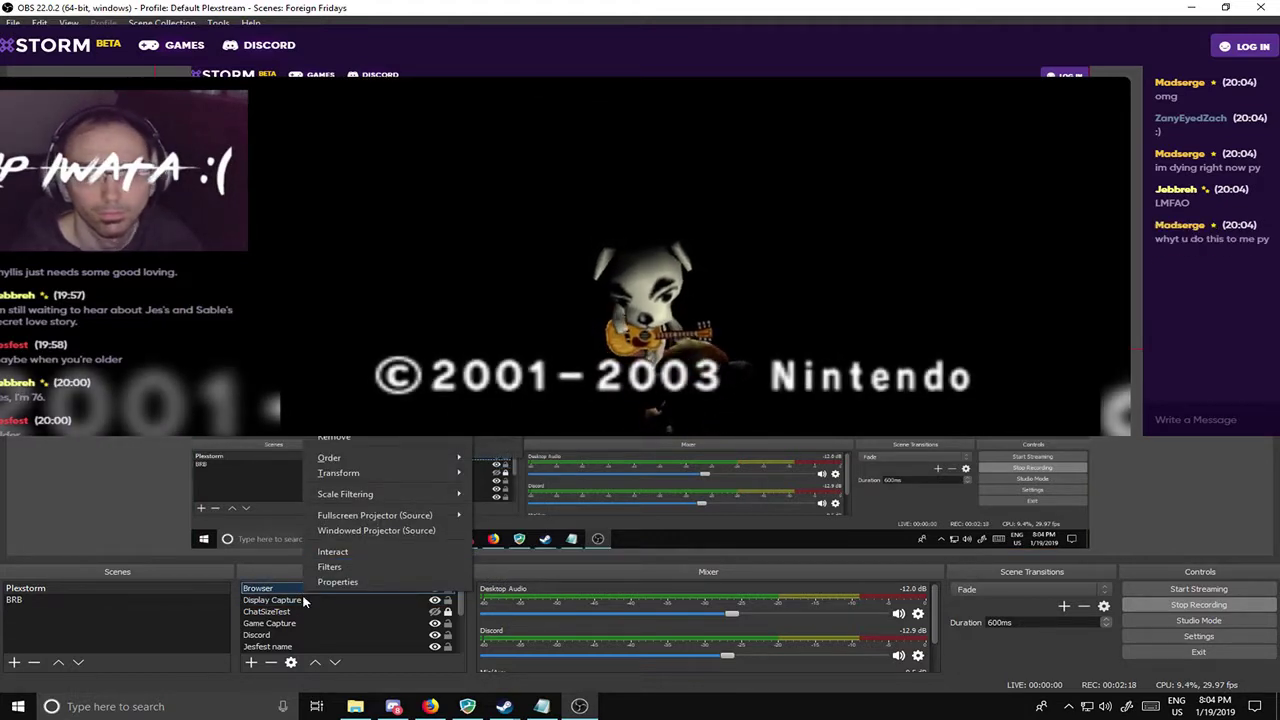
pyautogui.click(355, 437)
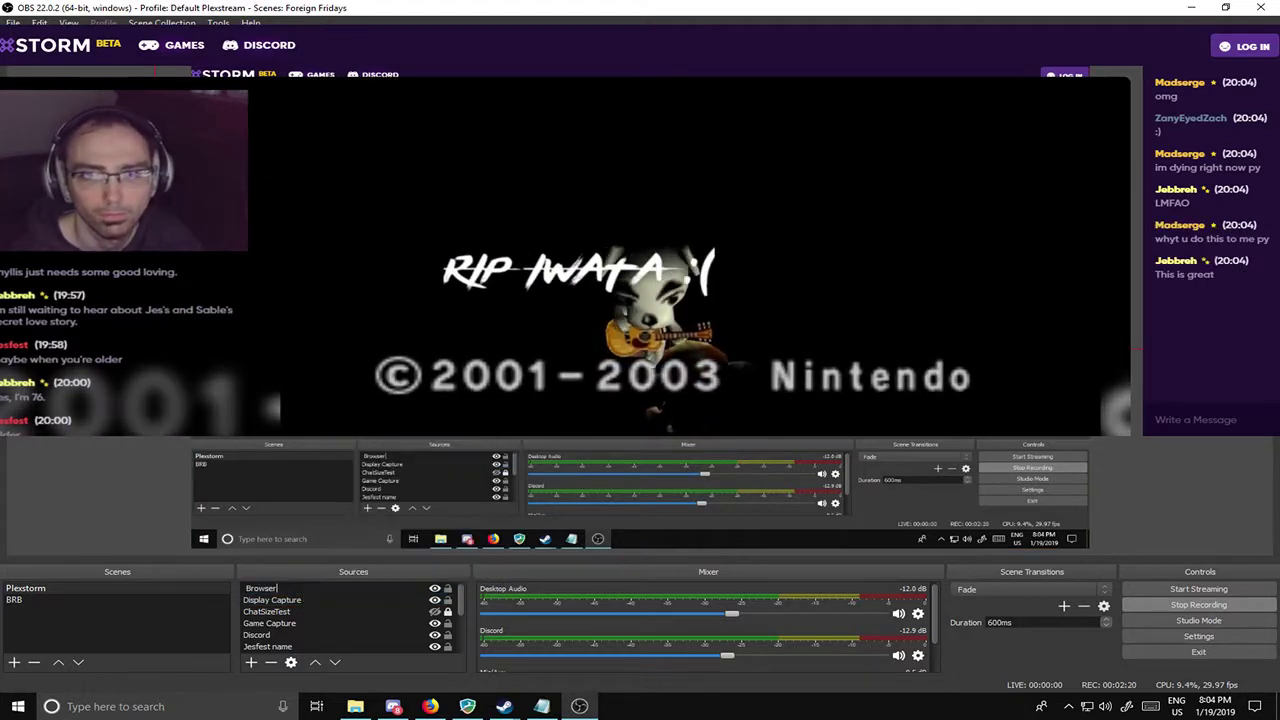
pyautogui.write('Ple')
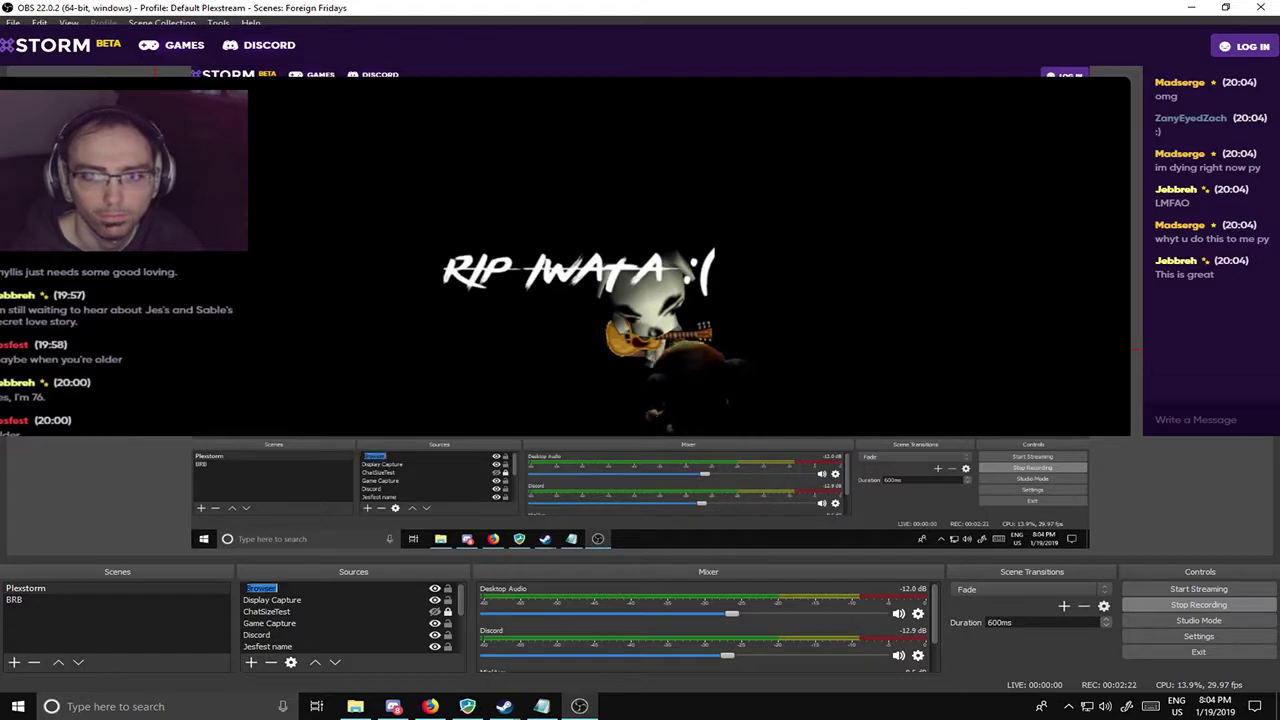
pyautogui.write('xchat')
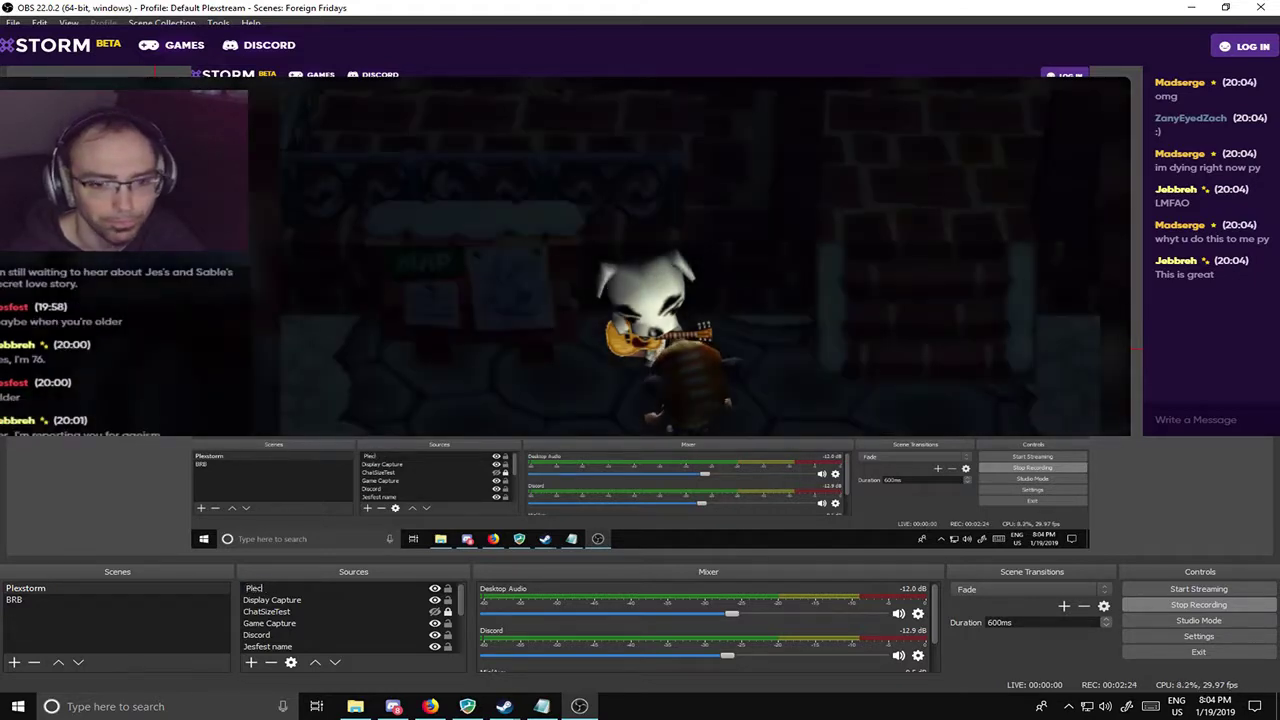
pyautogui.press('Return')
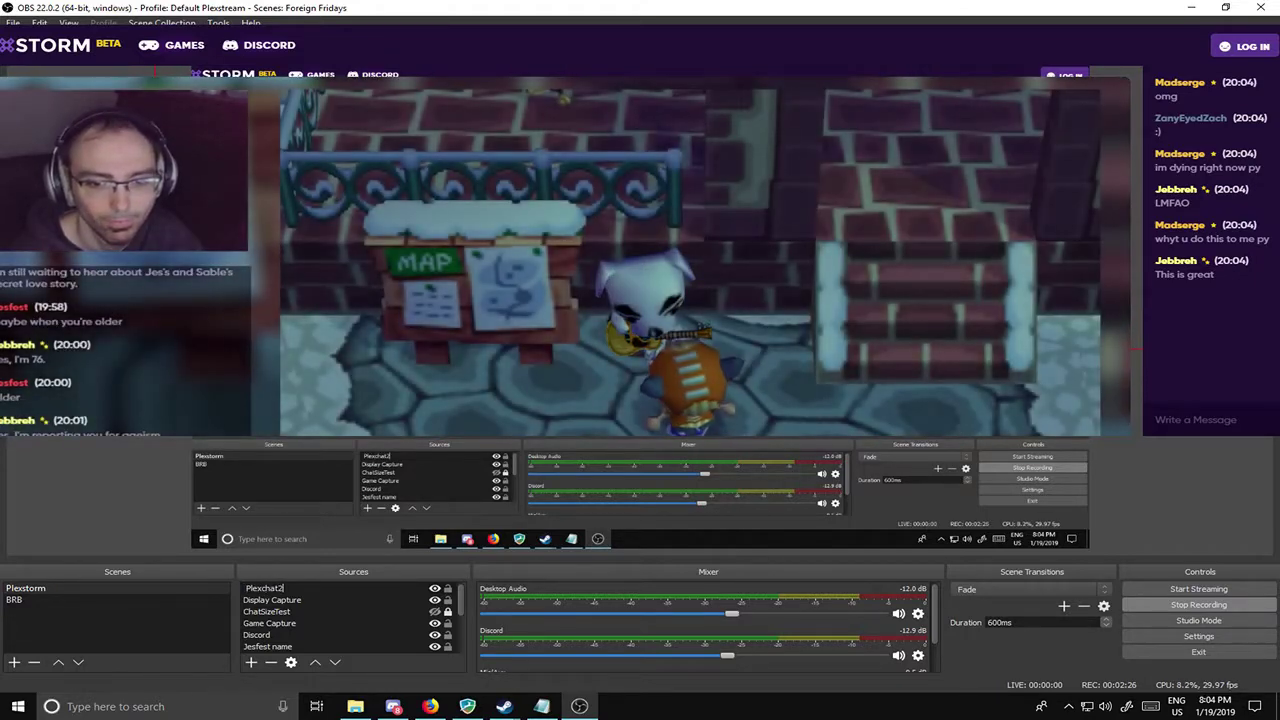
pyautogui.write('2')
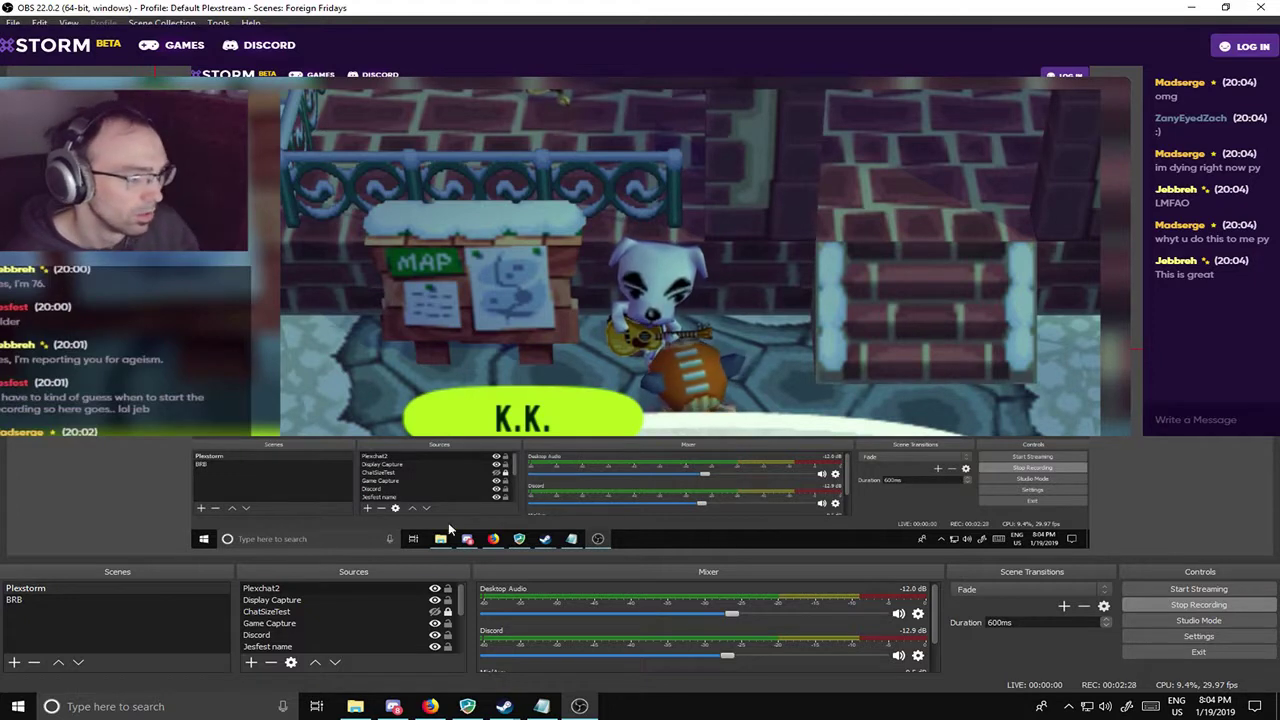
# Step: Open the interaction window for the Plexchat2 source, and hide the source while moving that window clear of the sources list
pyautogui.rightClick(366, 588)
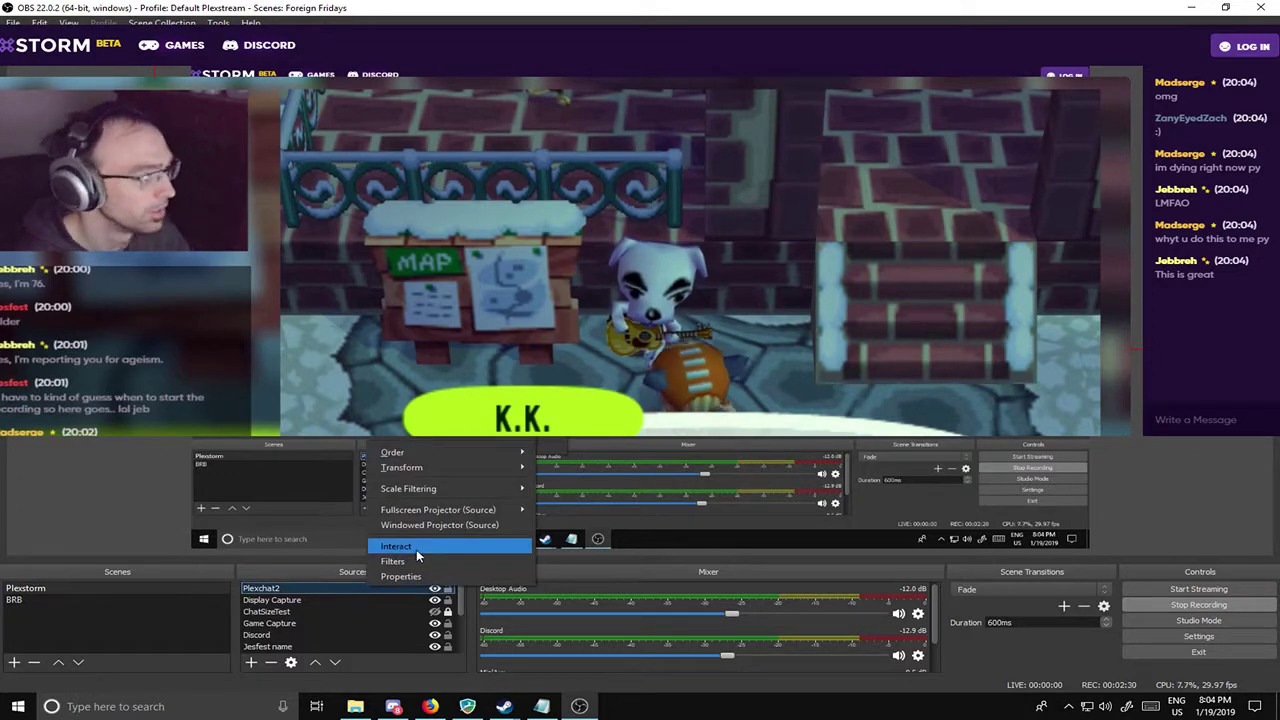
pyautogui.click(416, 549)
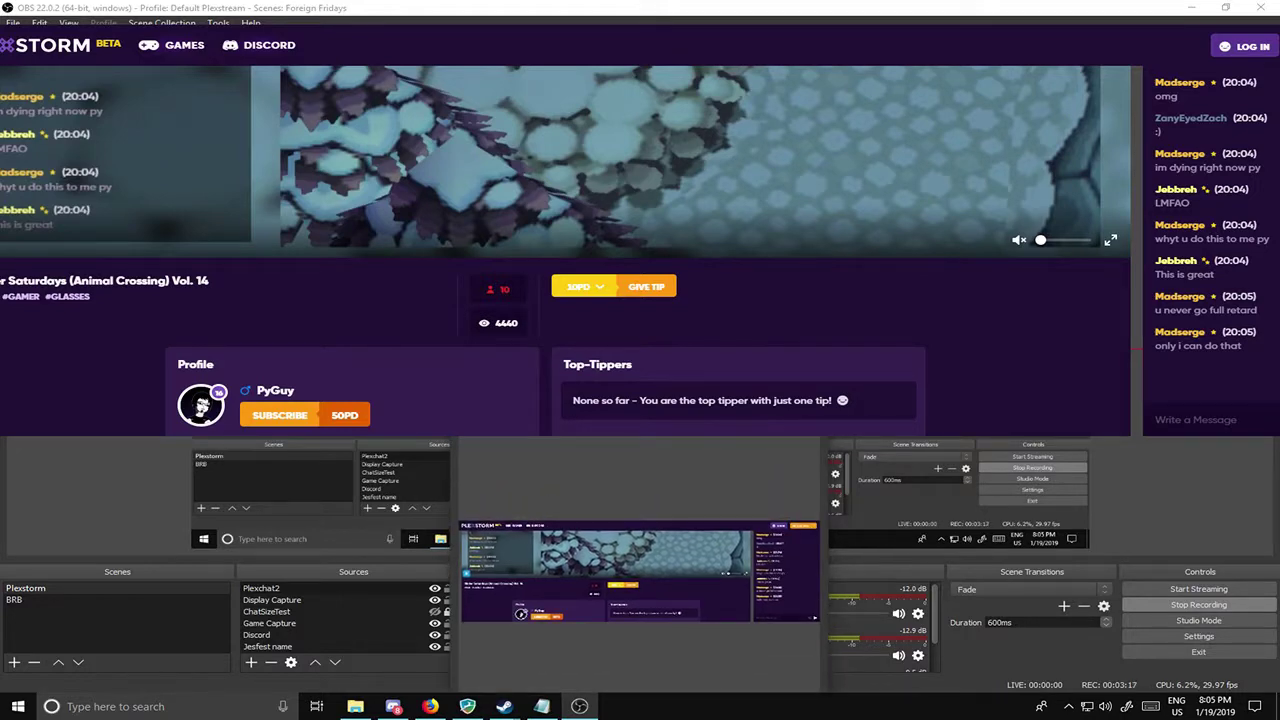
pyautogui.doubleClick(261, 588)
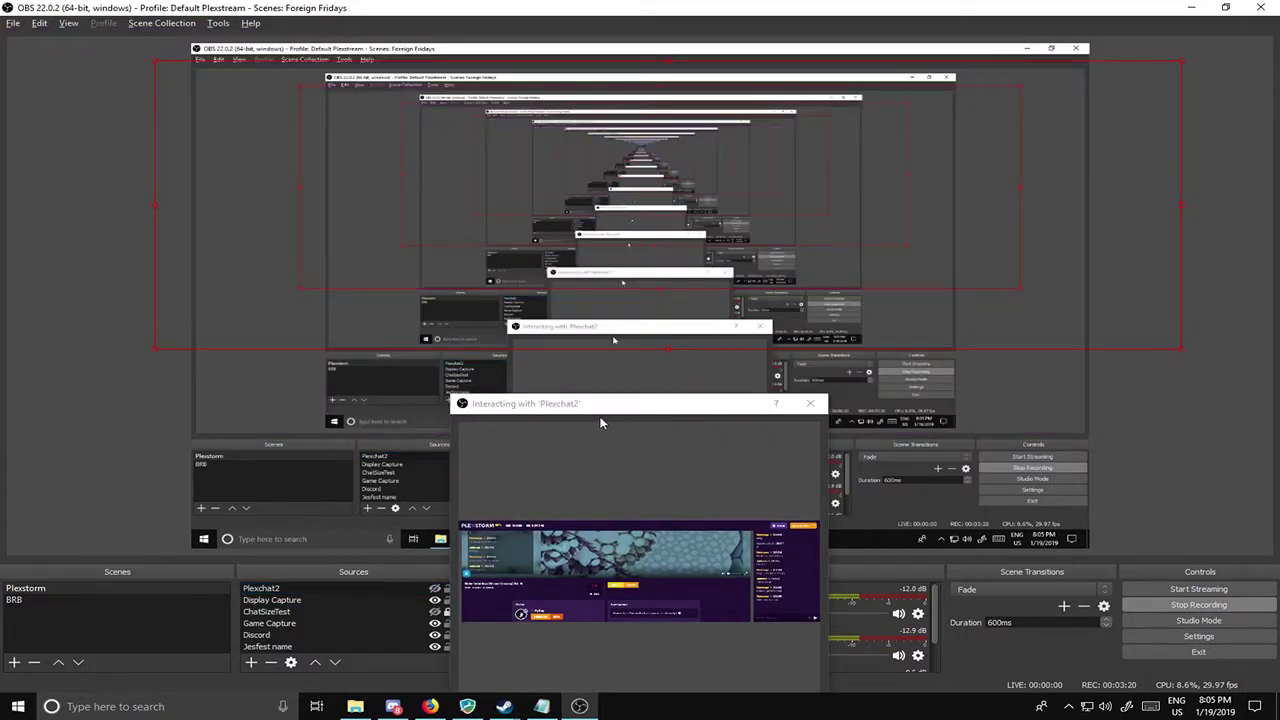
pyautogui.moveTo(600, 405); pyautogui.dragTo(590, 236)
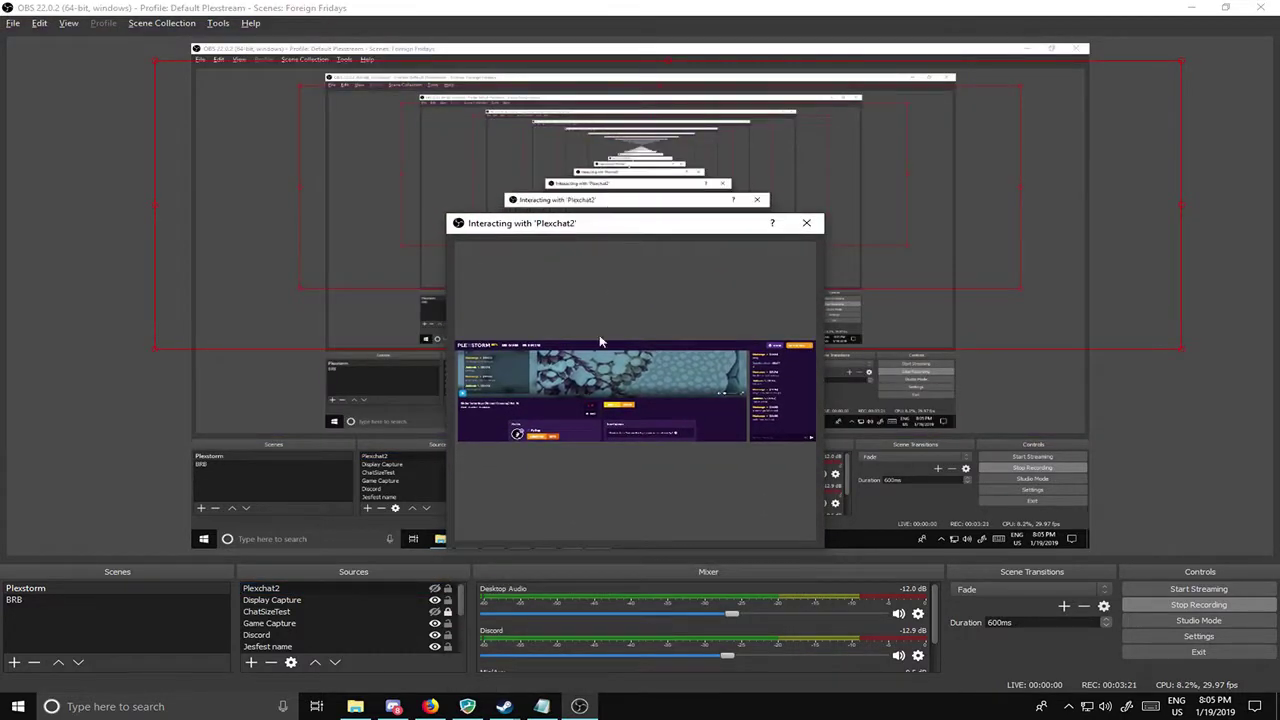
pyautogui.moveTo(672, 214); pyautogui.dragTo(690, 124)
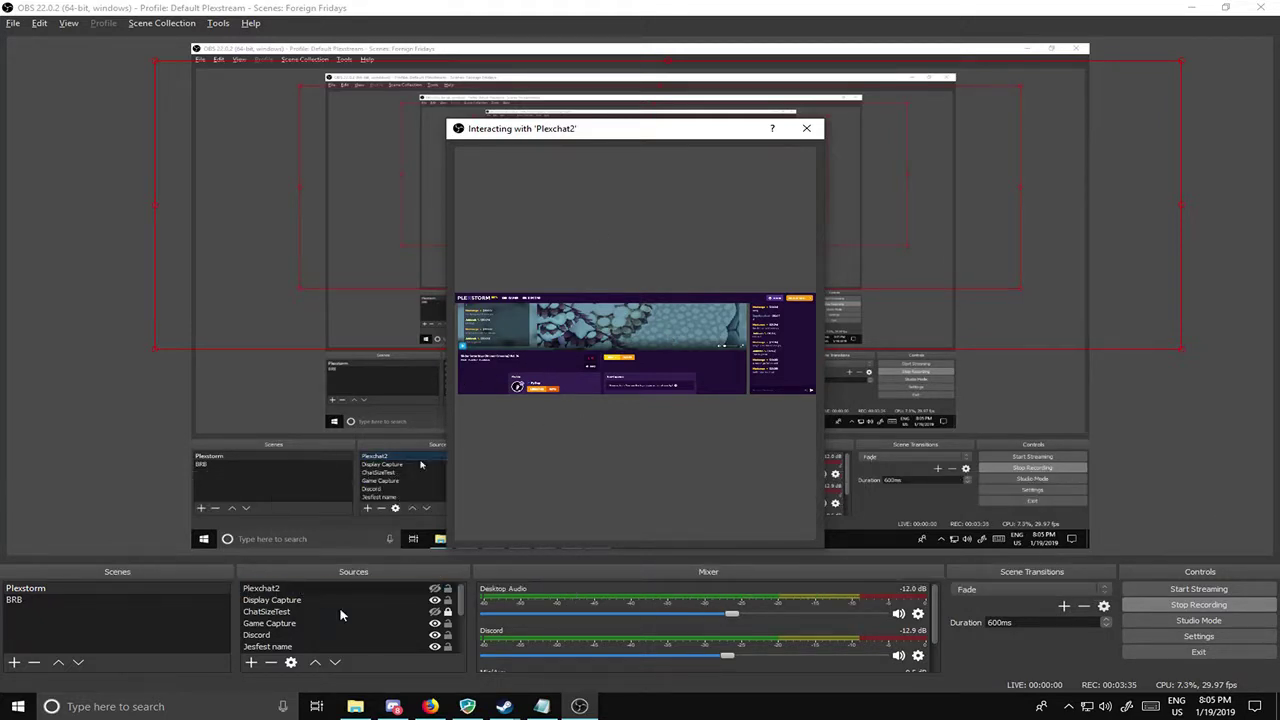
# Step: Show the Plexchat2 source again and scroll its web page down to the profile section in the interaction window
pyautogui.click(435, 591)
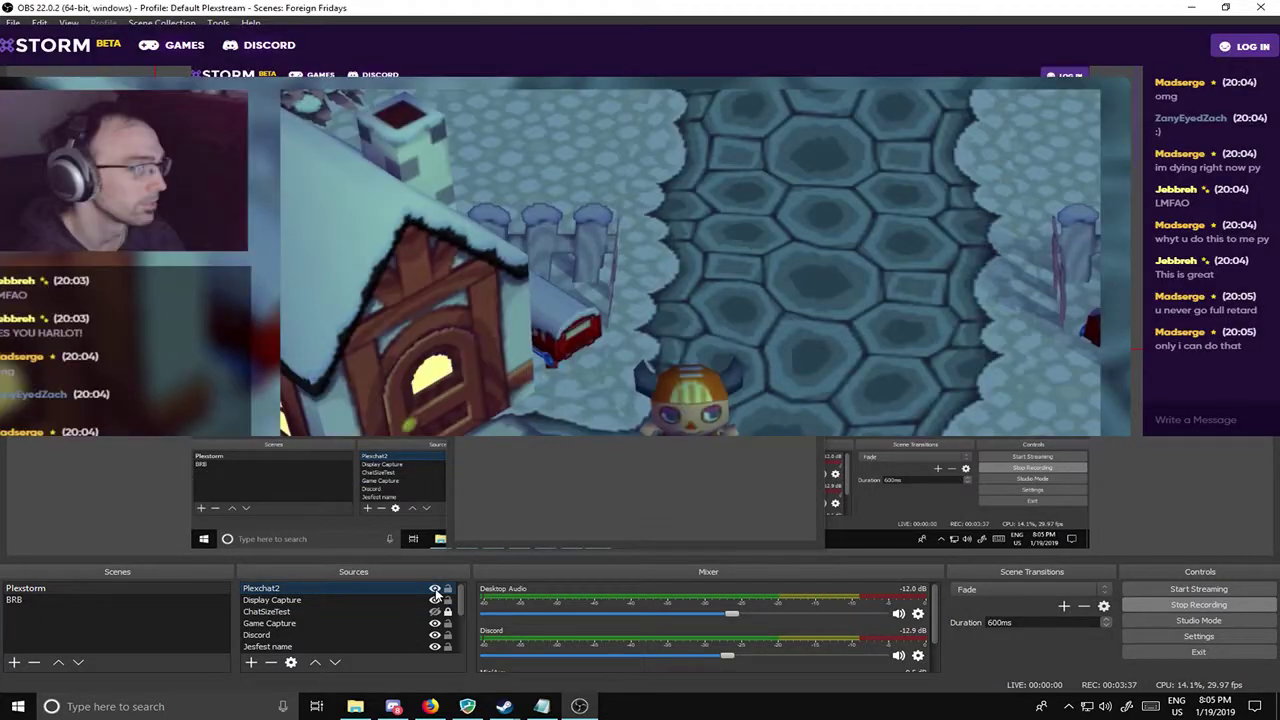
pyautogui.scroll(-4, 566, 250)
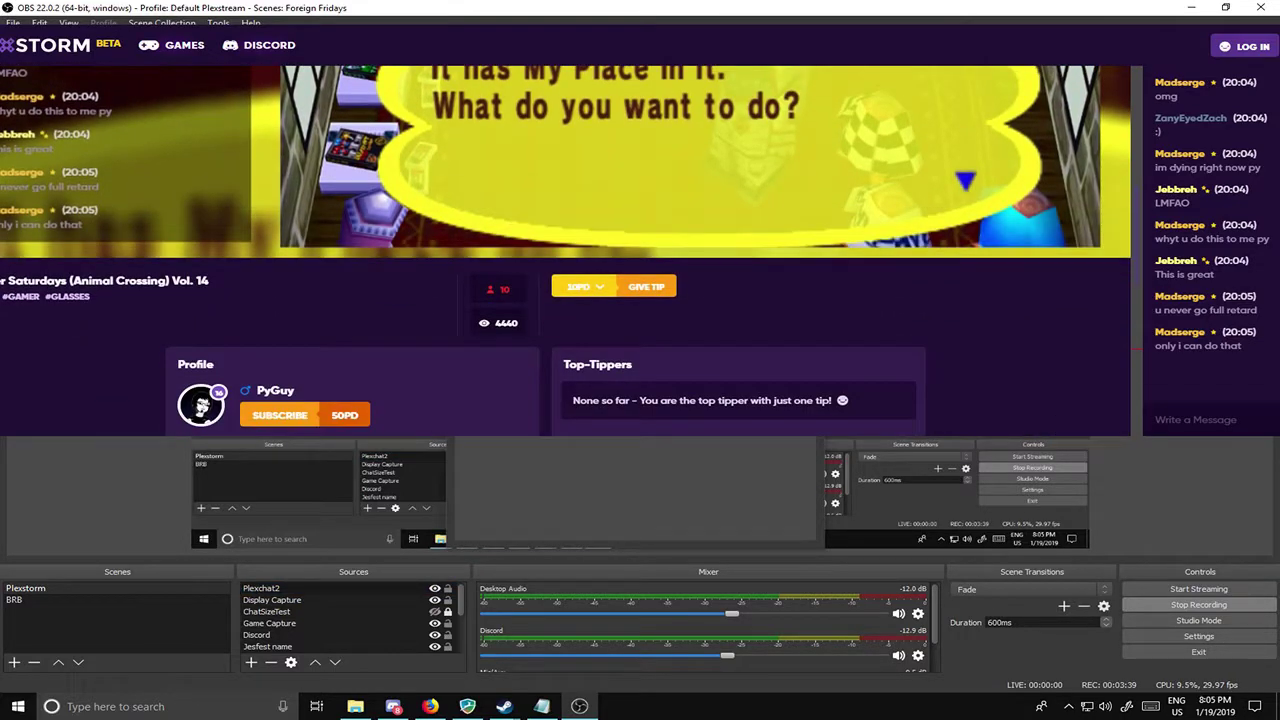
pyautogui.moveTo(560, 178); pyautogui.dragTo(558, 324)
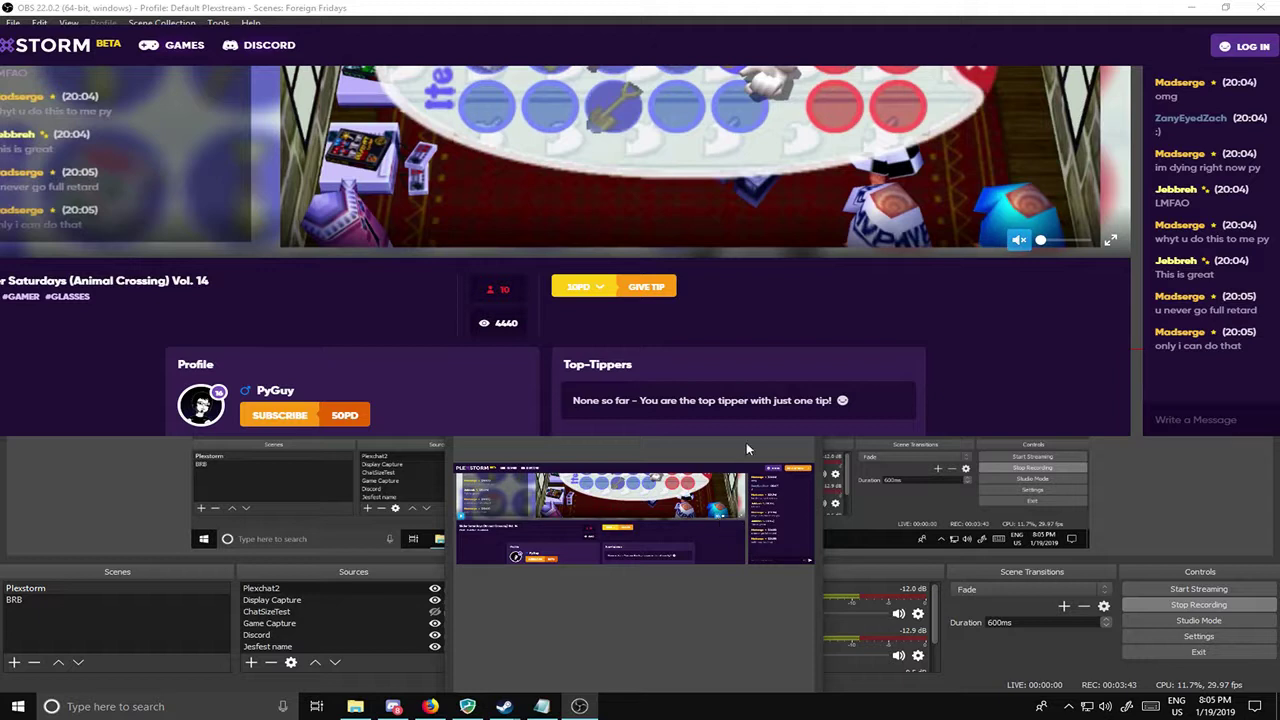
pyautogui.click(262, 588)
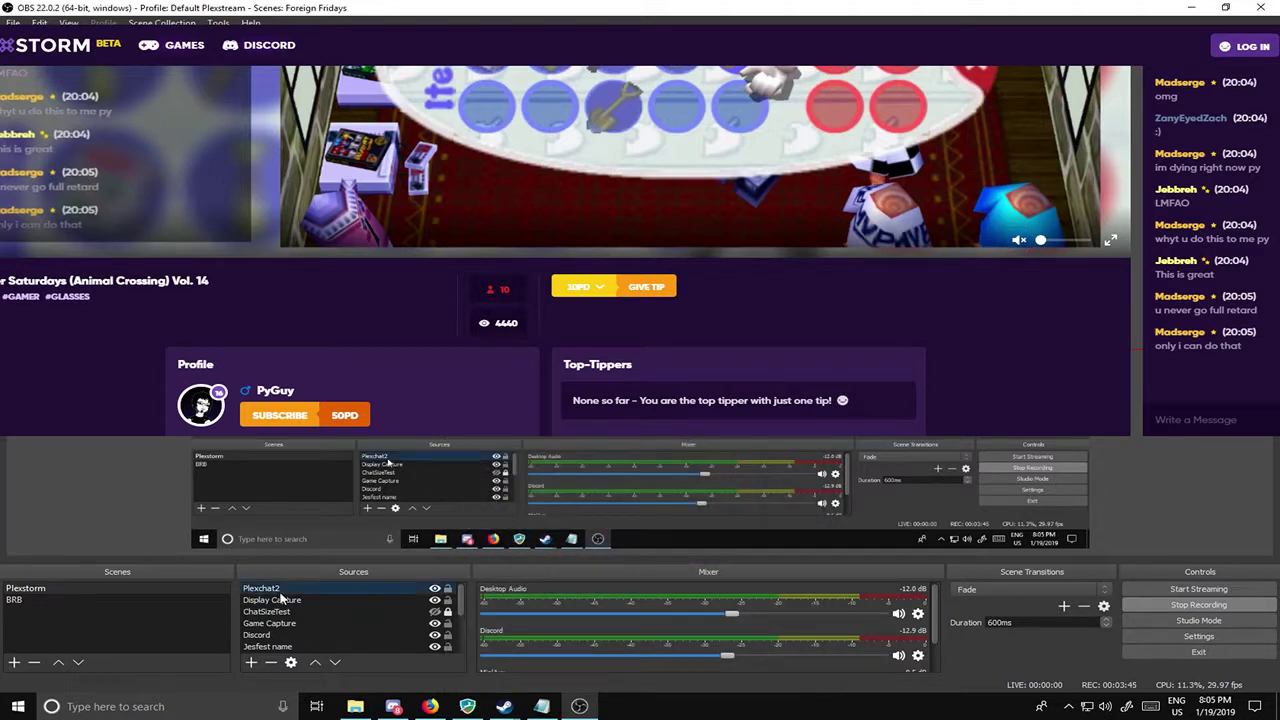
# Step: Hide the Plexchat2 source and add a Crop/Pad filter to it with the default name
pyautogui.rightClick(290, 589)
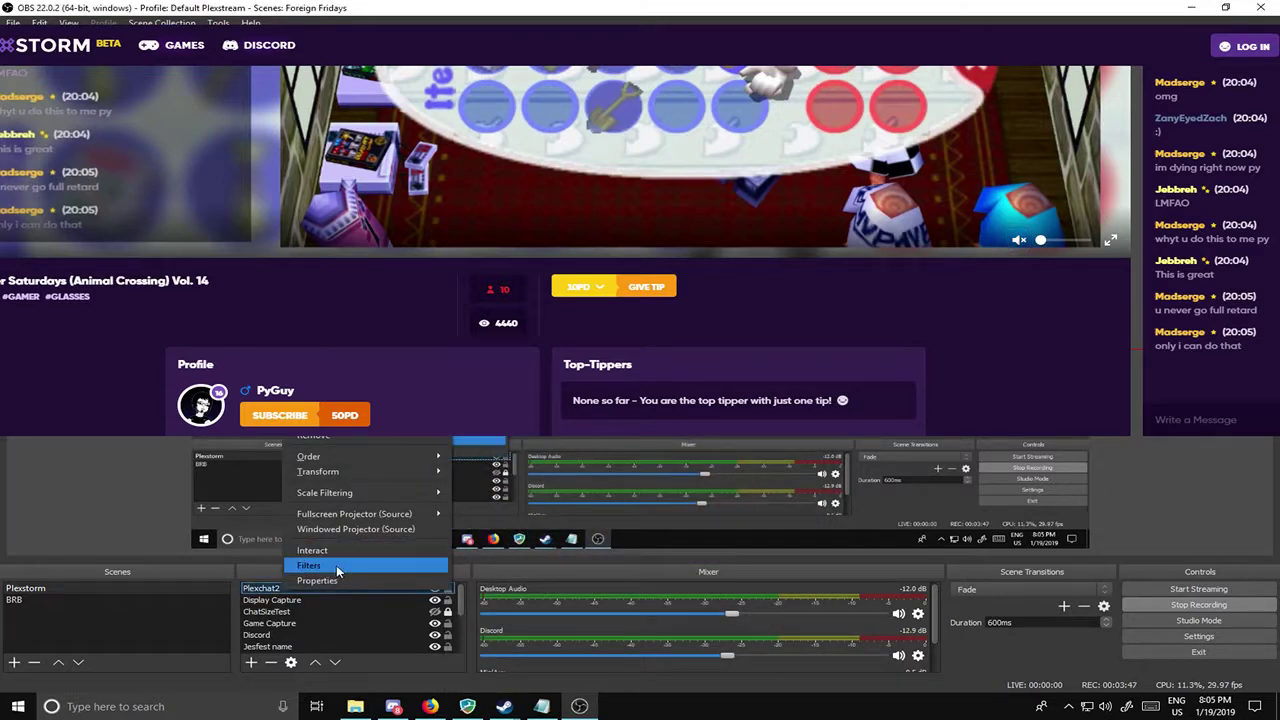
pyautogui.click(417, 600)
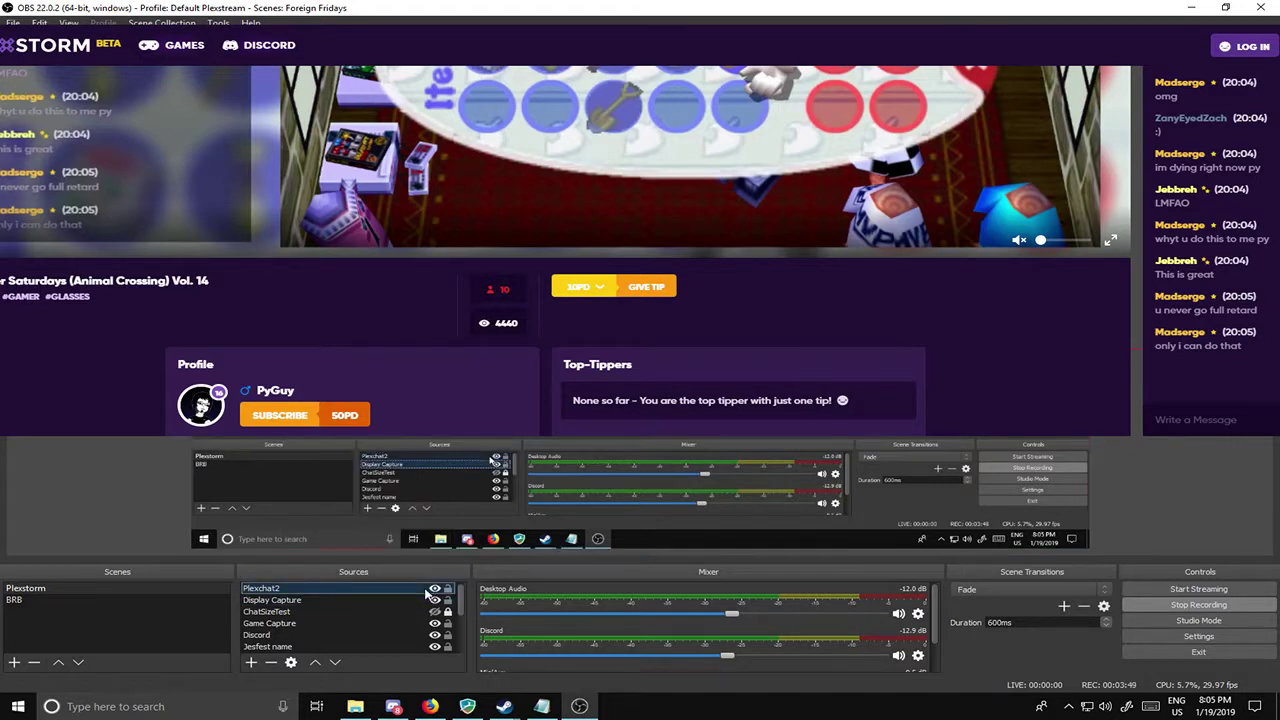
pyautogui.click(434, 588)
pyautogui.rightClick(390, 589)
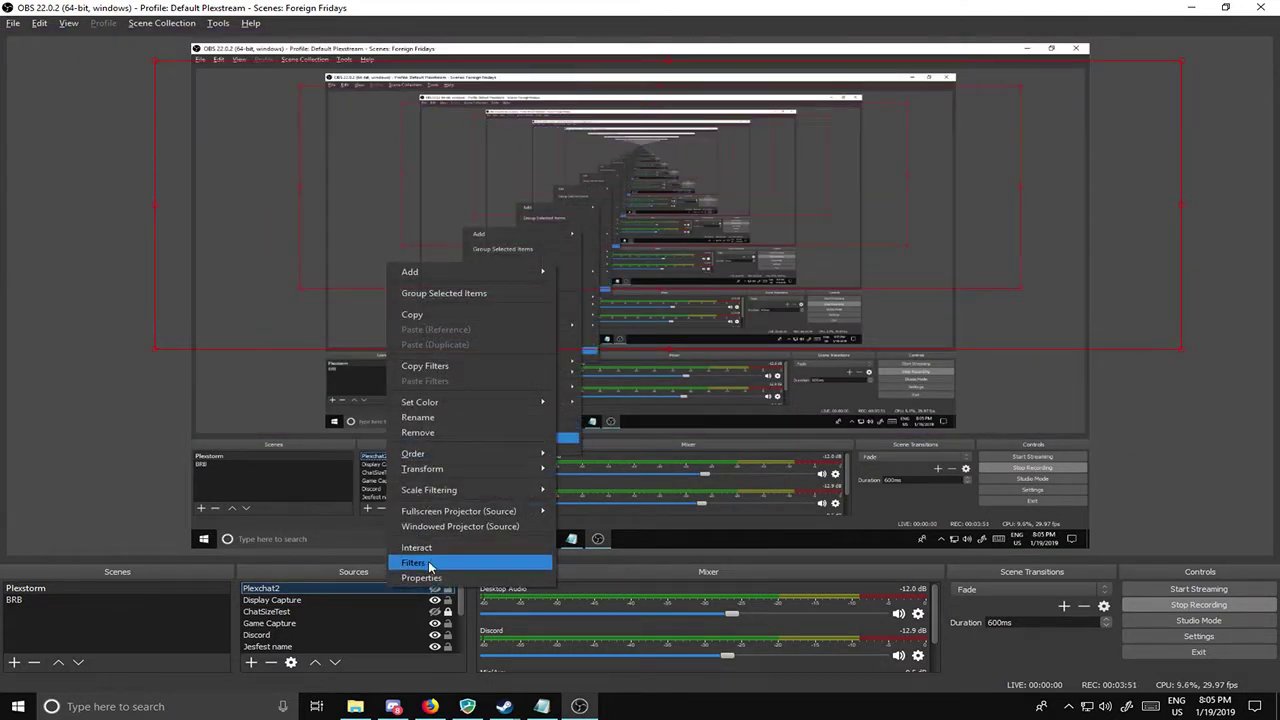
pyautogui.click(428, 562)
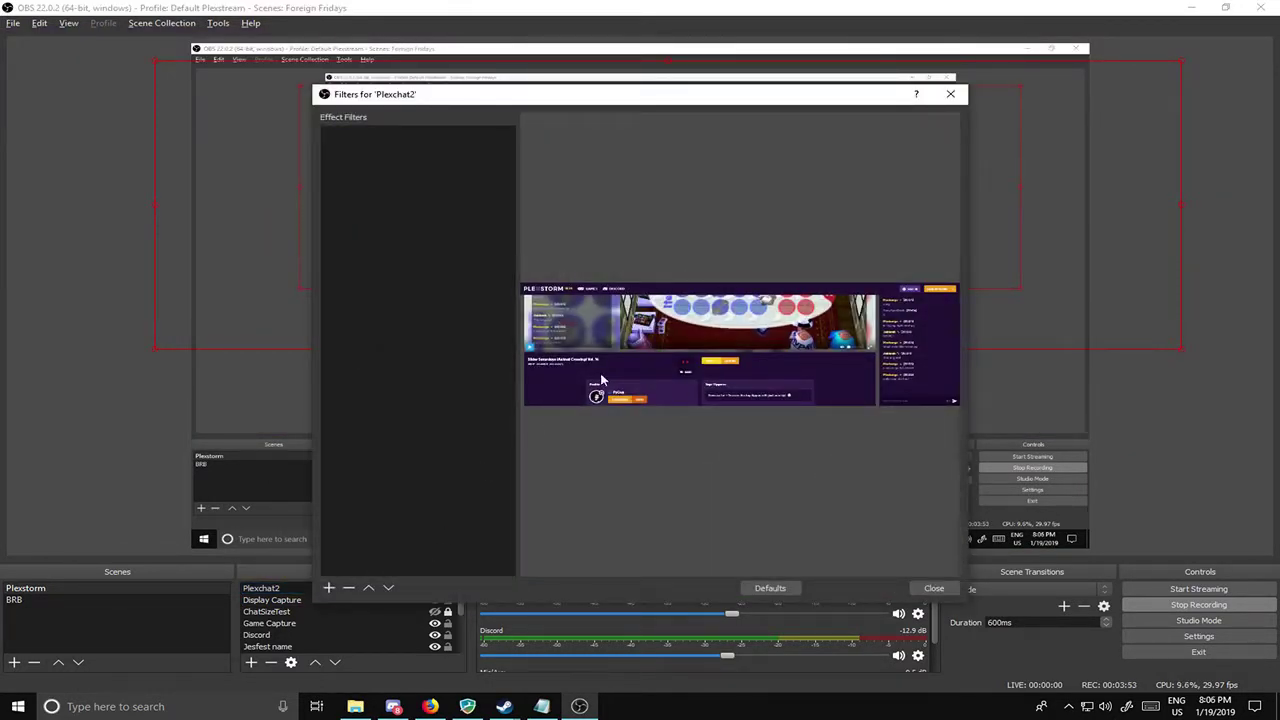
pyautogui.click(329, 588)
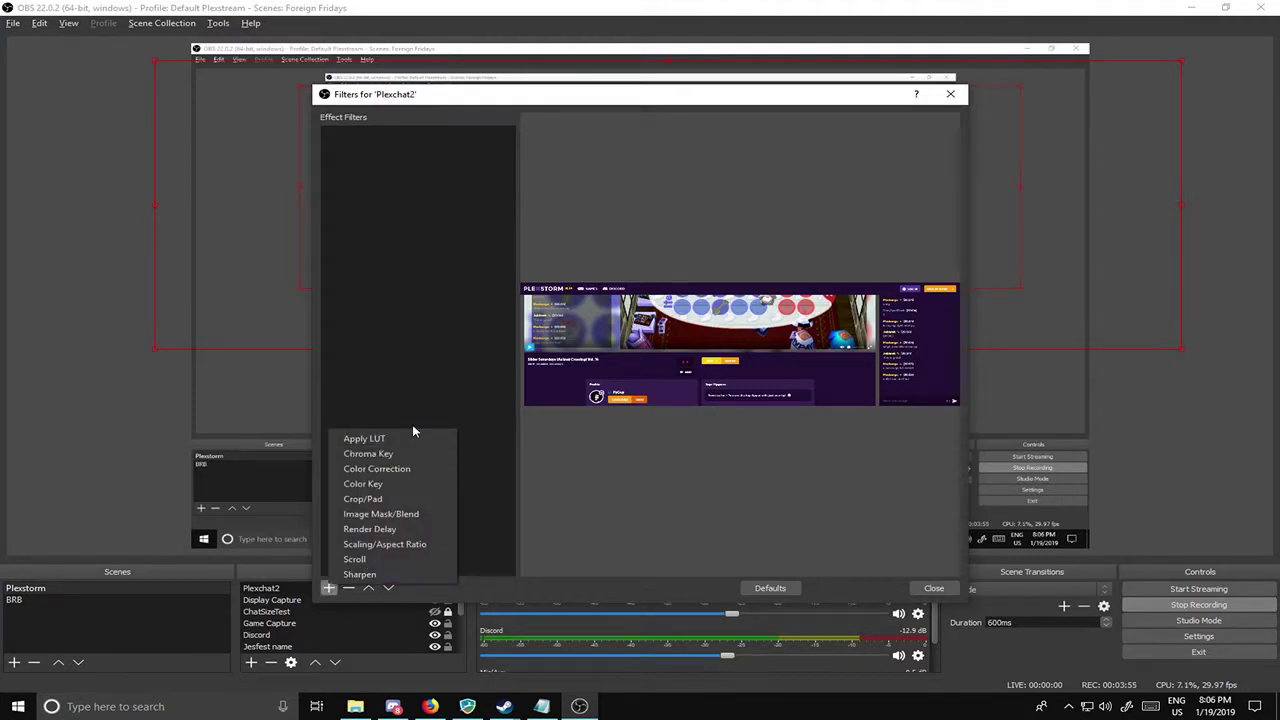
pyautogui.click(406, 506)
pyautogui.click(609, 376)
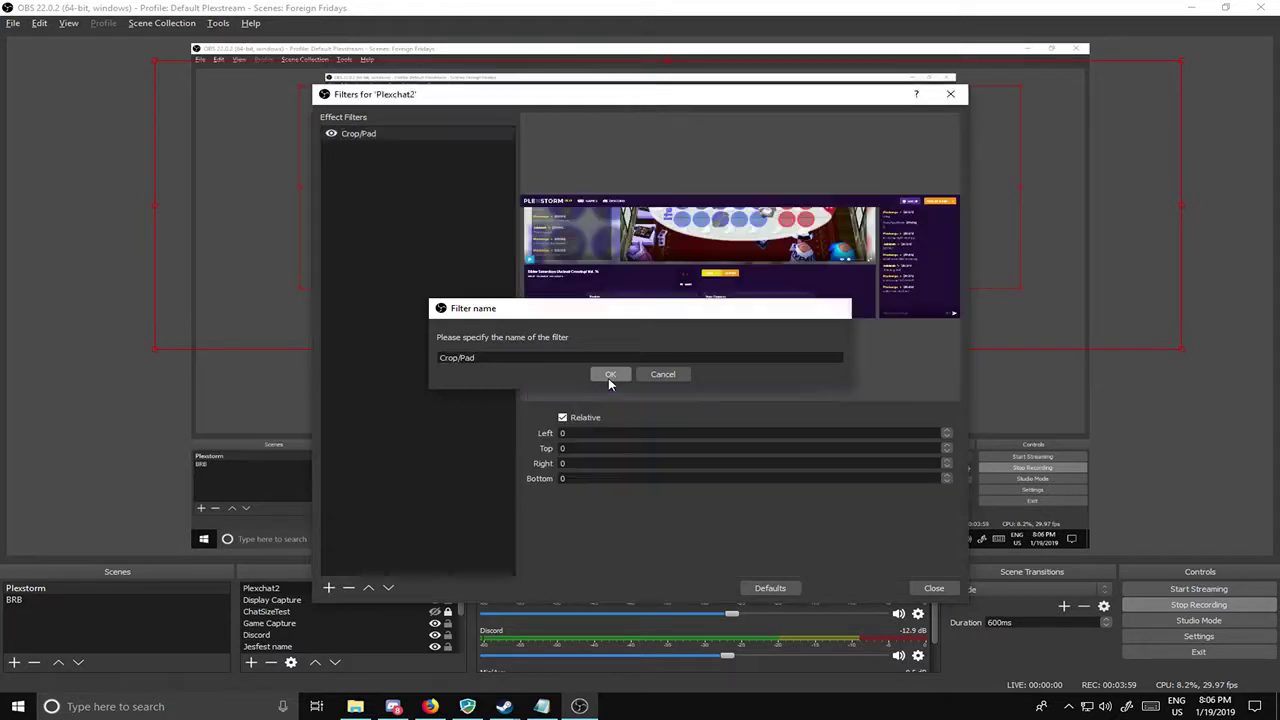
# Step: Set the top crop of the Plexchat2 Crop/Pad filter to 75
pyautogui.click(586, 448)
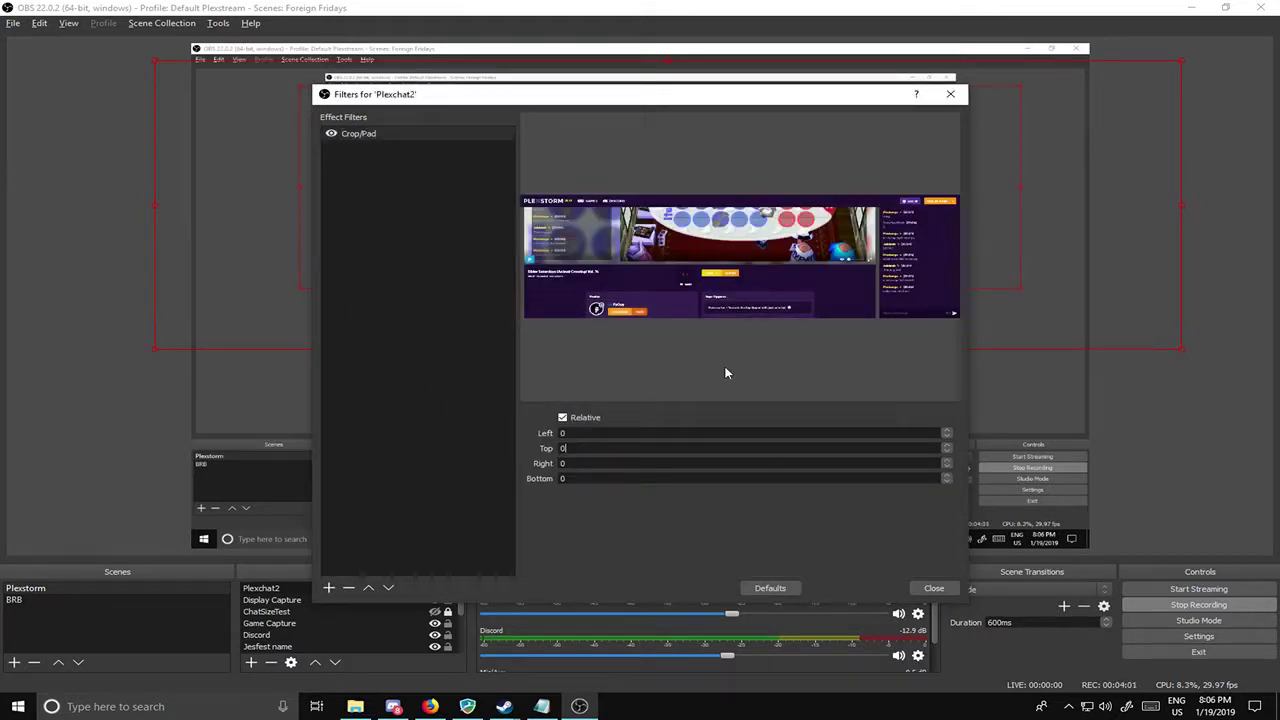
pyautogui.press('BackSpace')
pyautogui.write('0')
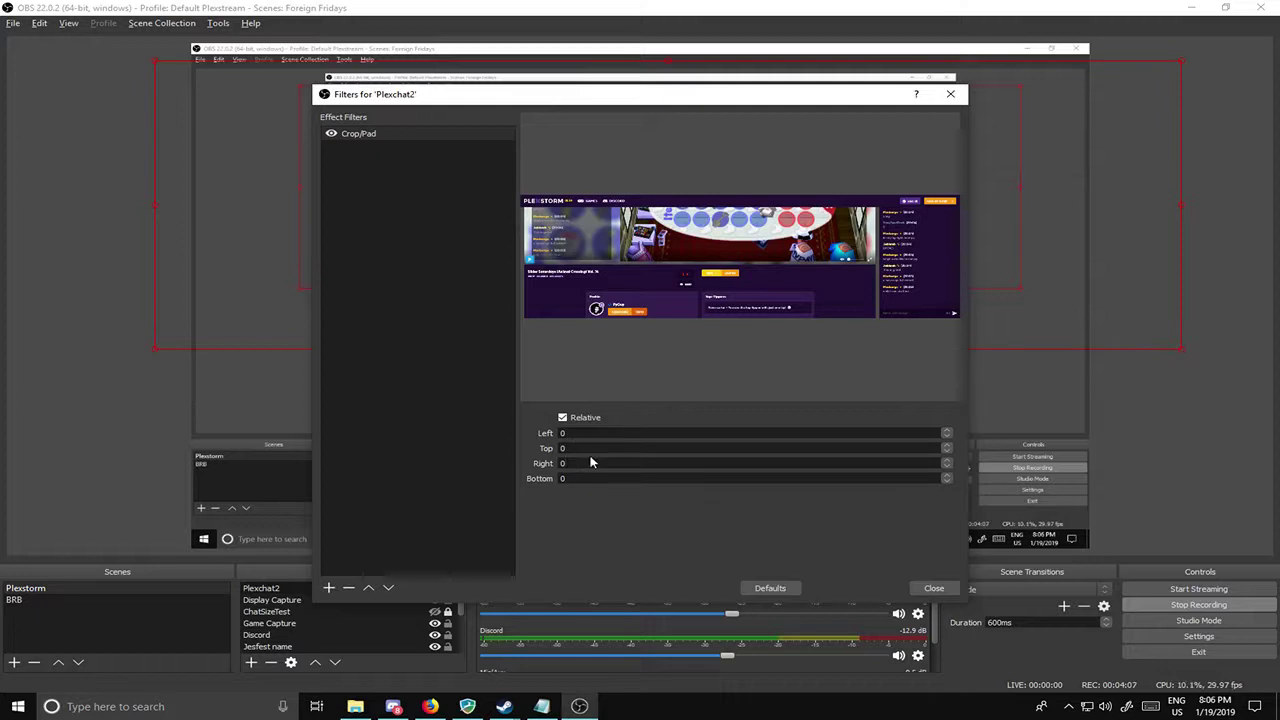
pyautogui.press('BackSpace')
pyautogui.write('75')
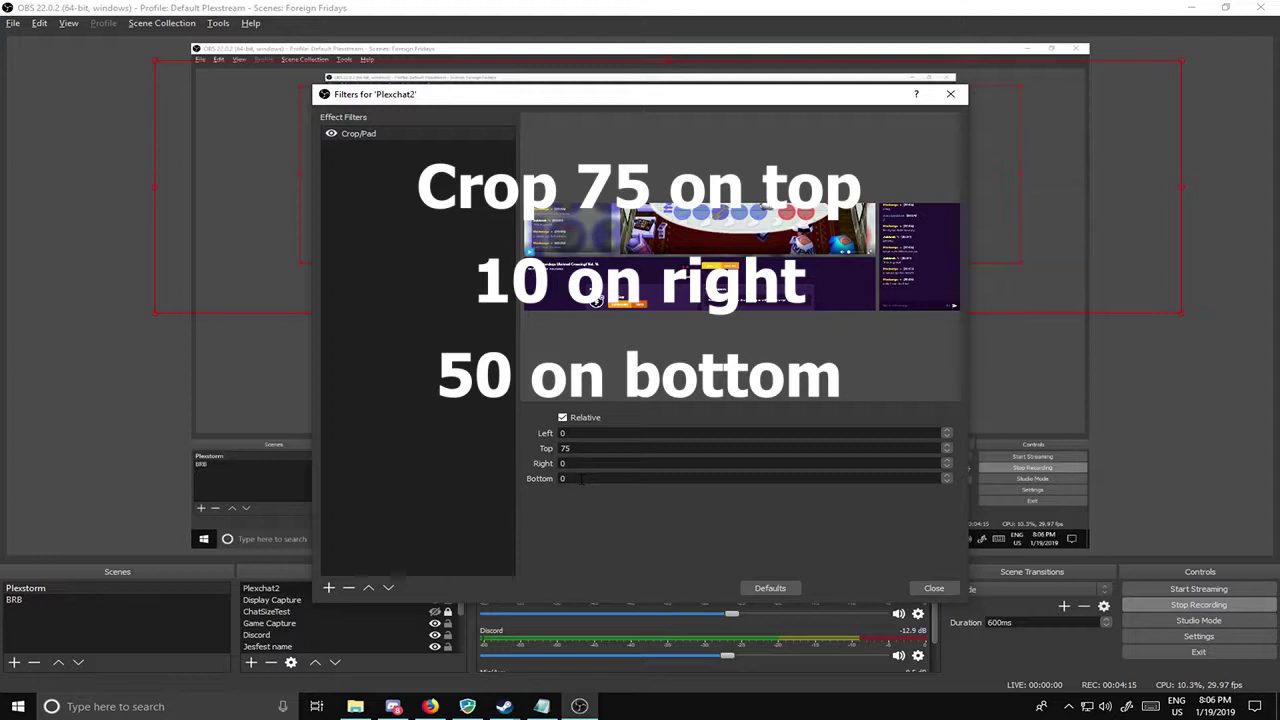
# Step: Set the Crop/Pad filter's bottom crop to 40 and its right crop to 10
pyautogui.press('BackSpace')
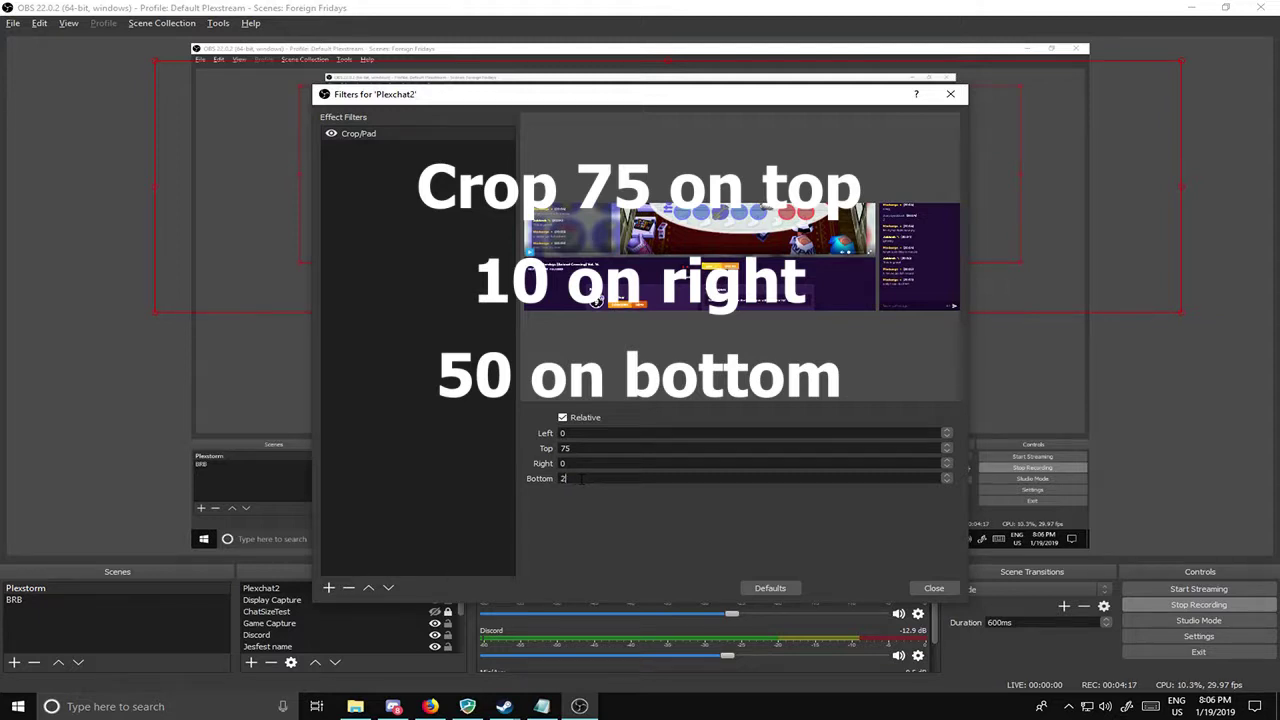
pyautogui.write('2')
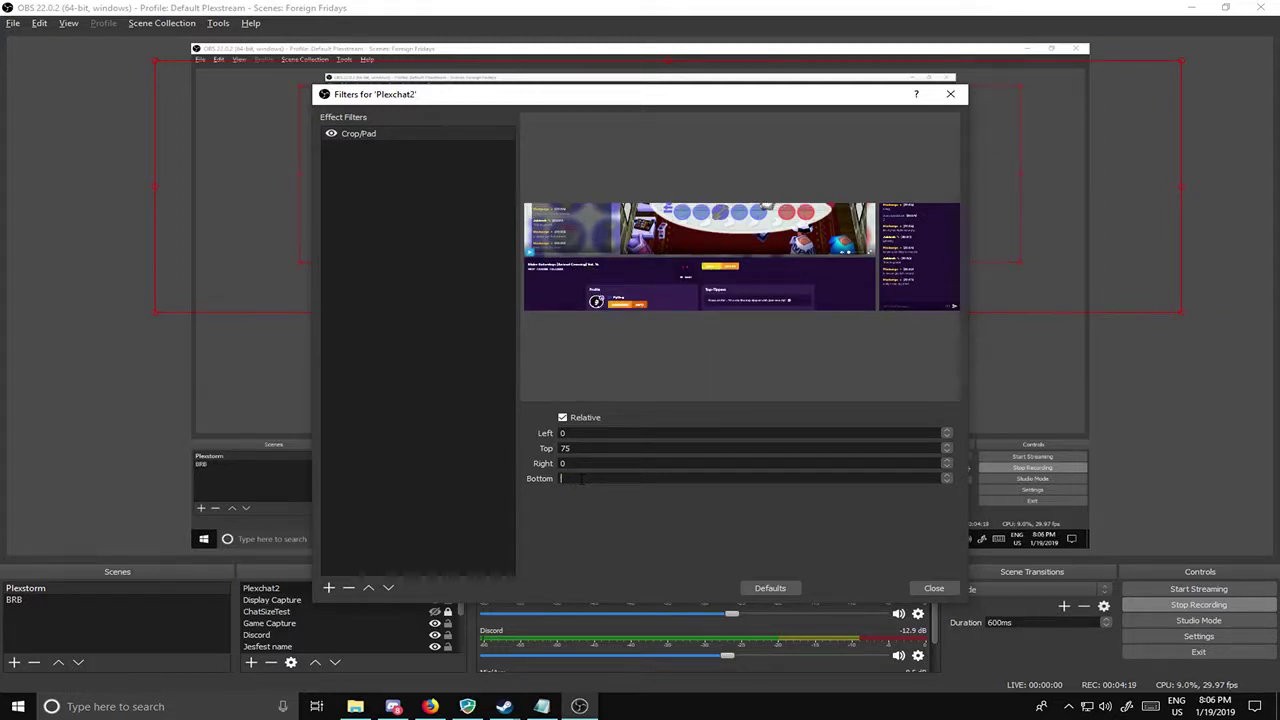
pyautogui.write('50')
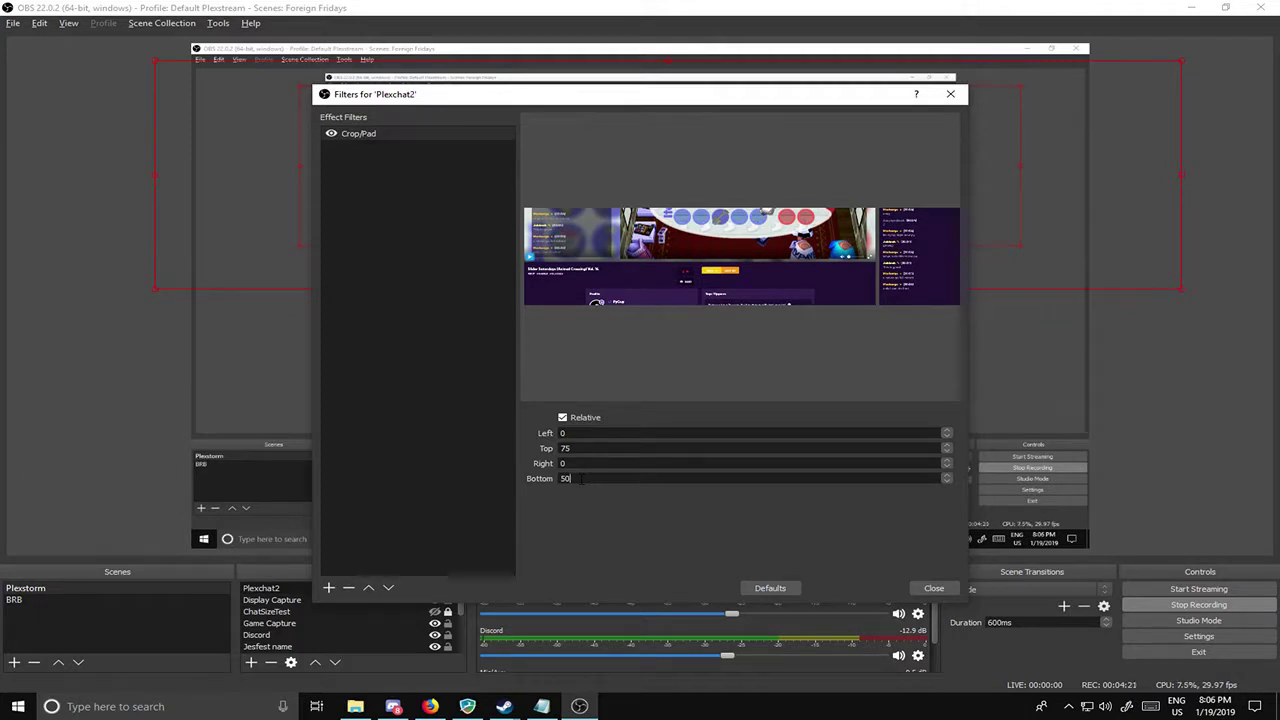
pyautogui.scroll(-20, 580, 479)
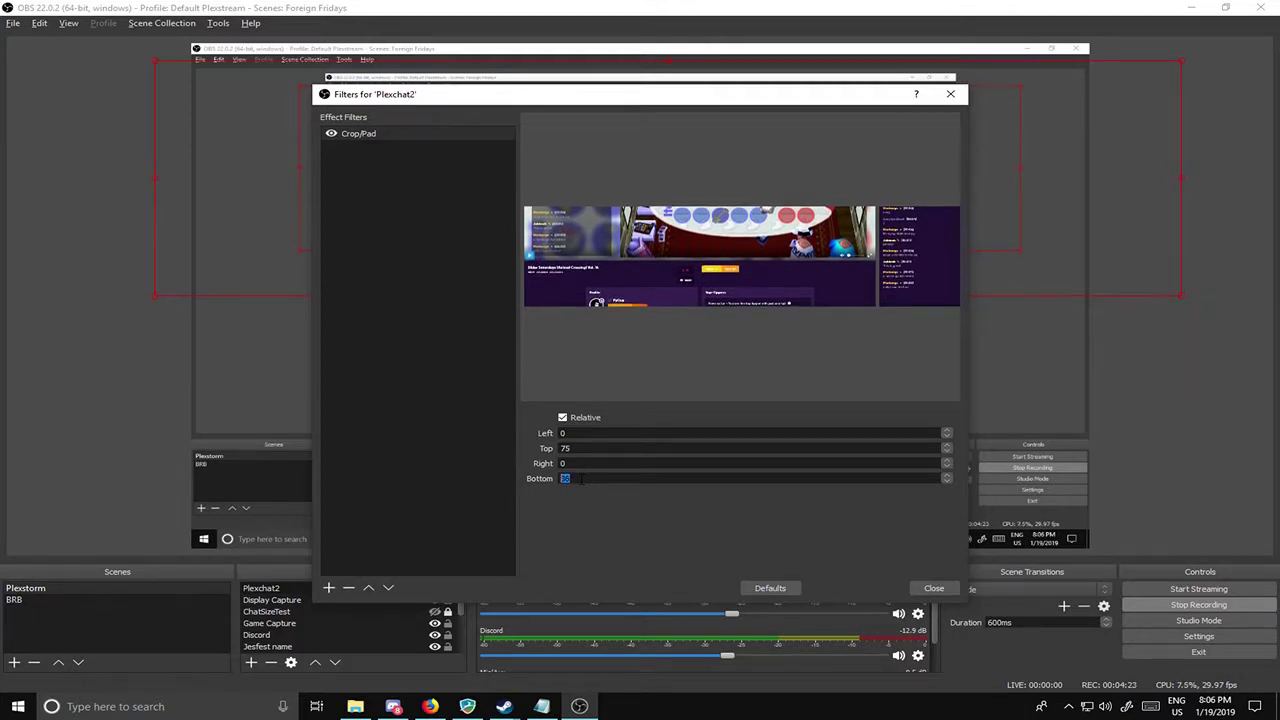
pyautogui.scroll(-20, 581, 479)
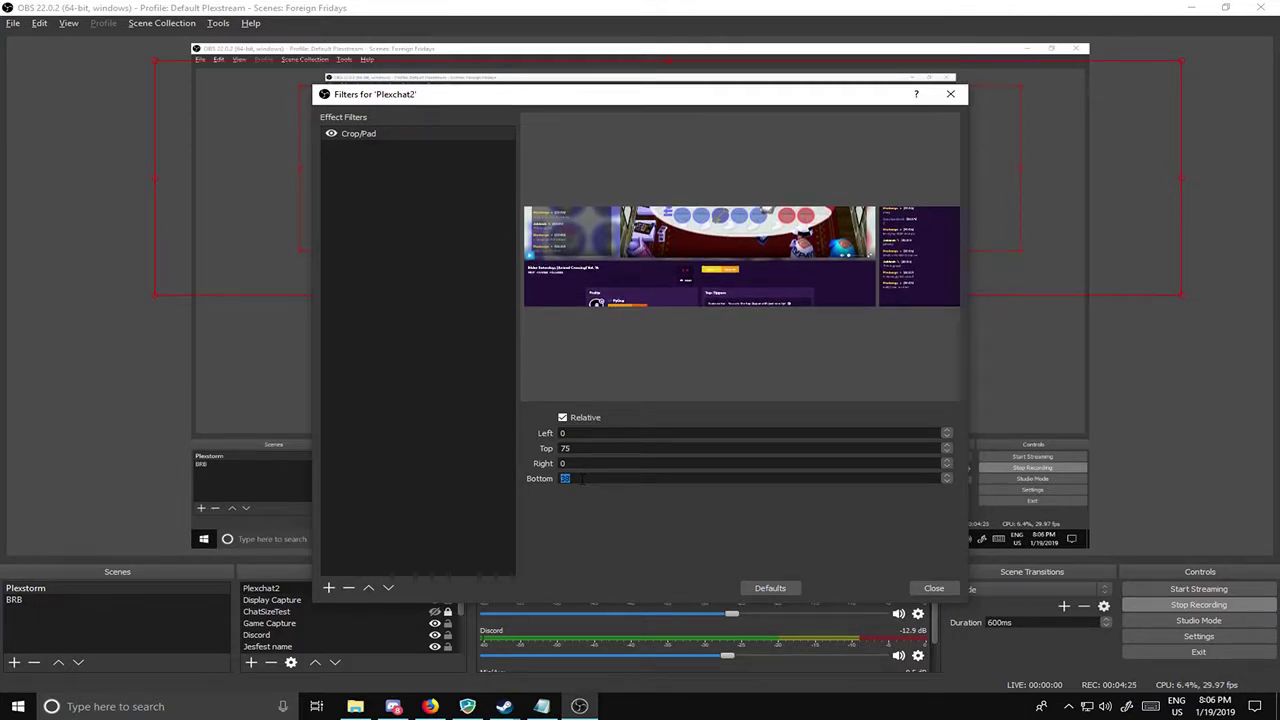
pyautogui.scroll(-1, 581, 479)
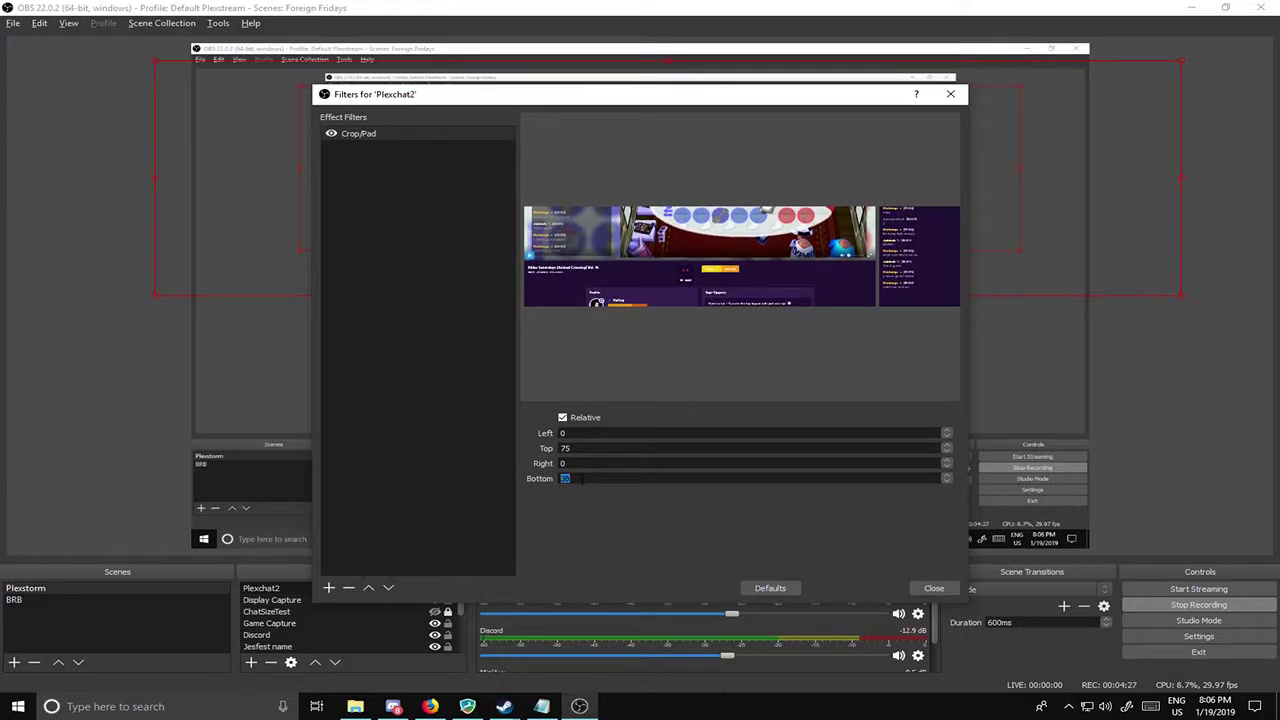
pyautogui.click(607, 462)
pyautogui.press('BackSpace')
pyautogui.write('10')
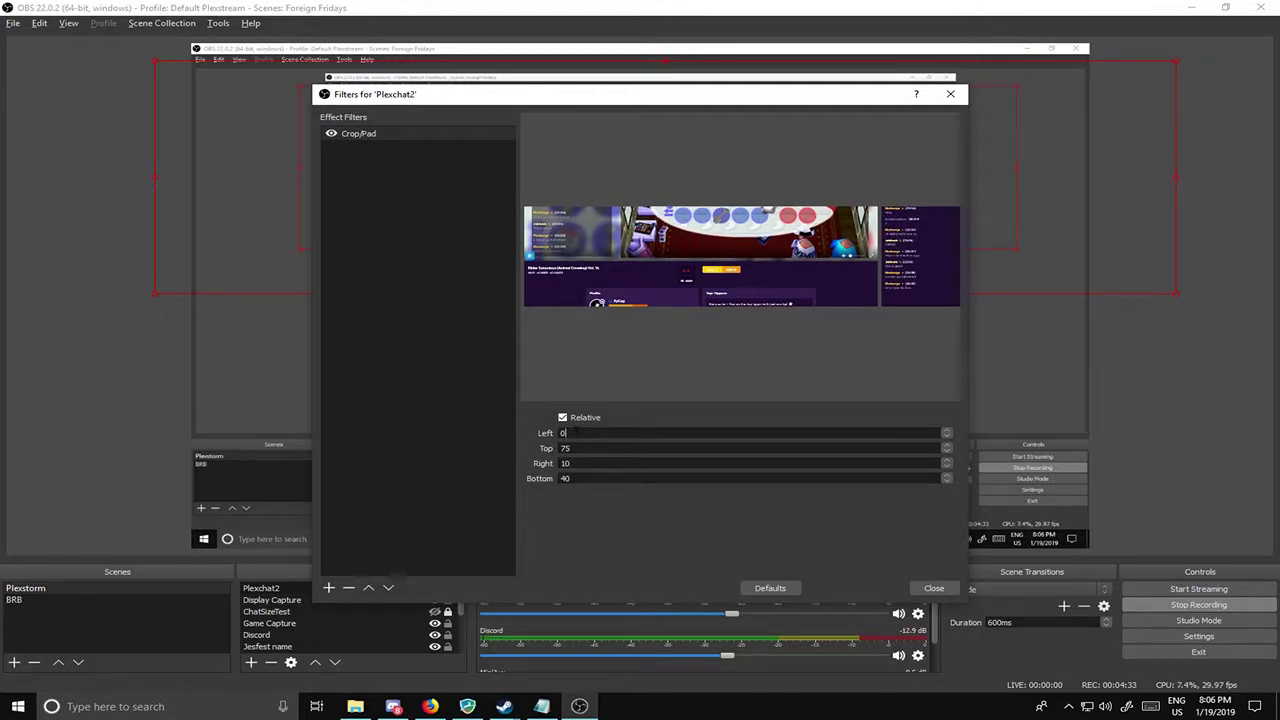
# Step: Raise the left crop to 1581 so only the chat column remains, set the bottom crop to 47, and close the filters
pyautogui.scroll(20, 575, 433)
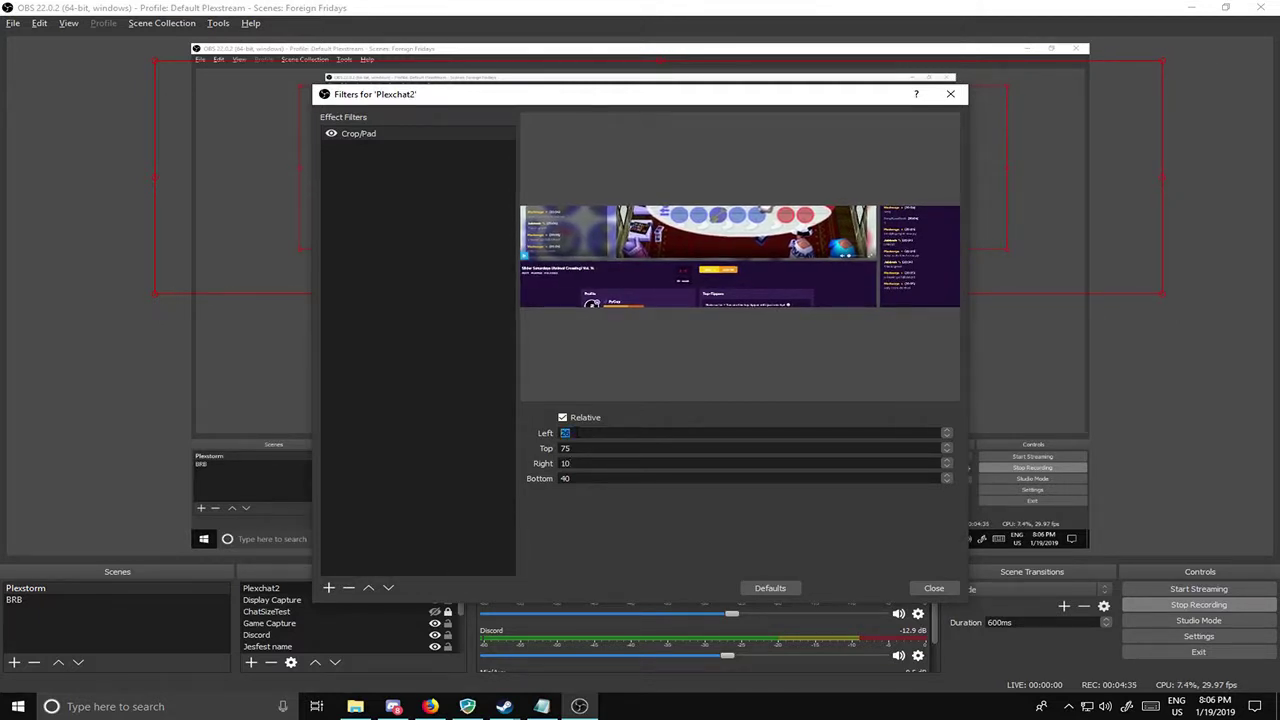
pyautogui.press('Down')
pyautogui.press('Down')
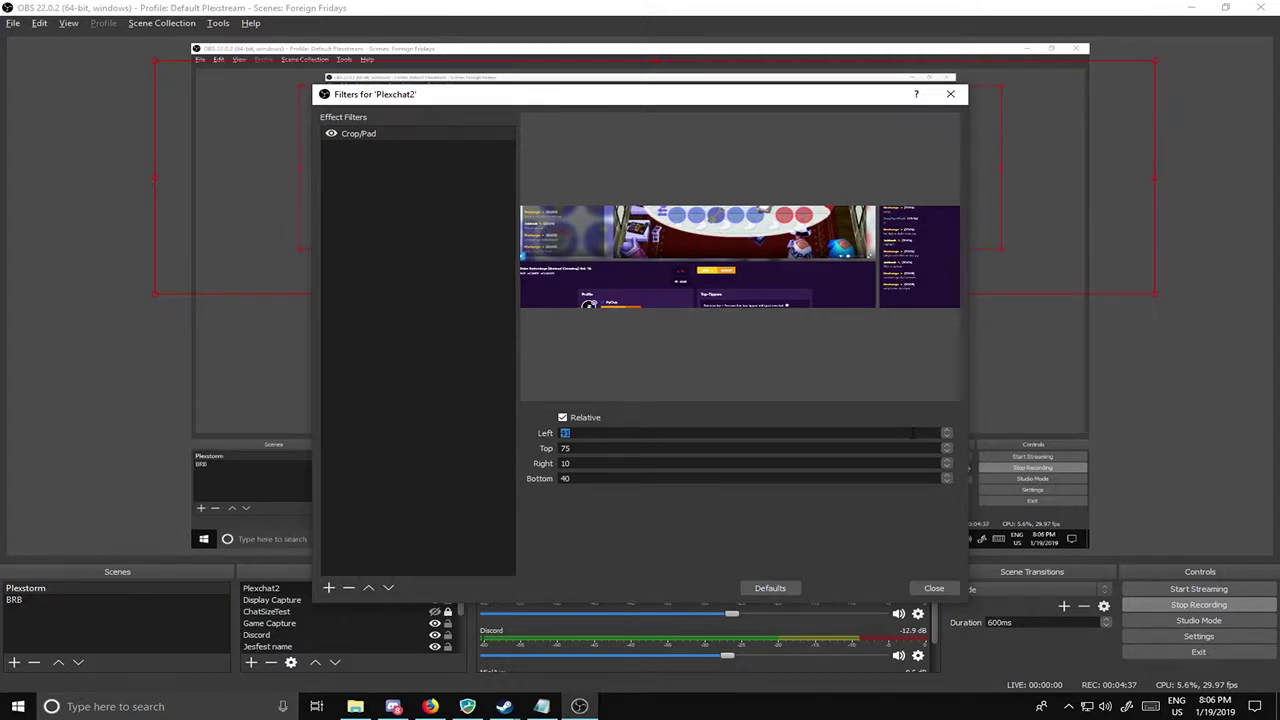
pyautogui.write('1600')
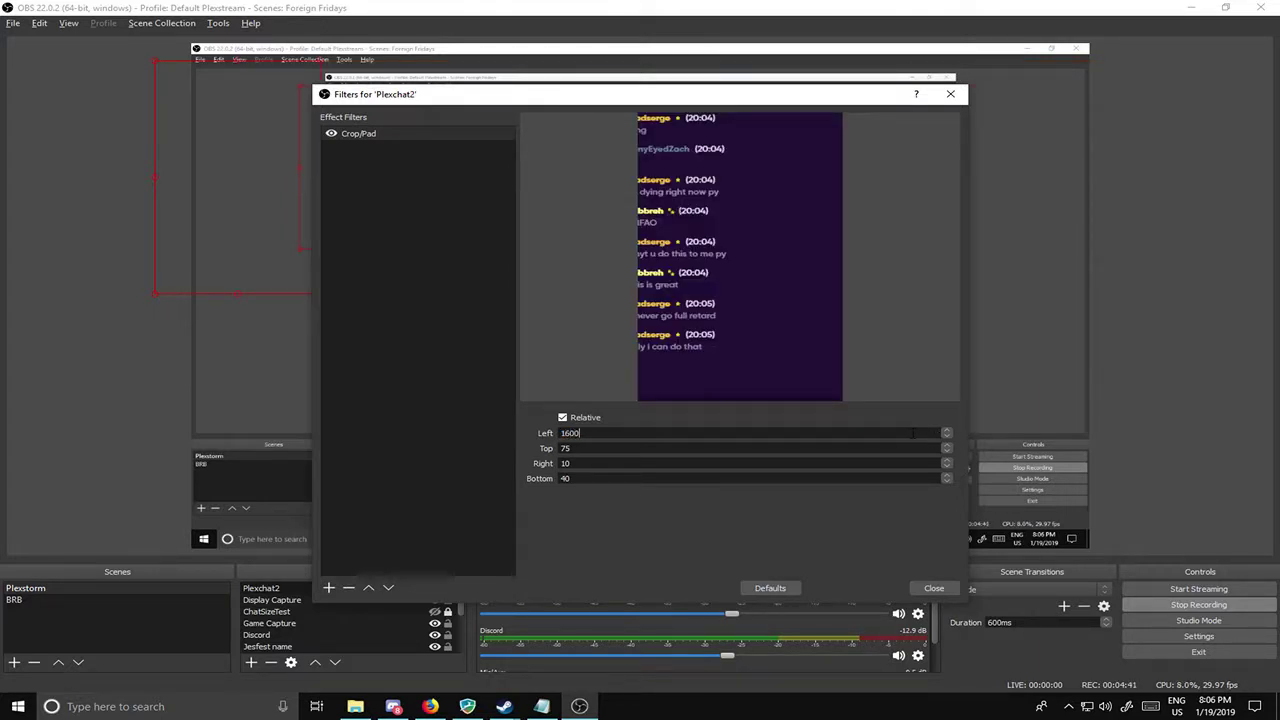
pyautogui.scroll(-20, 912, 433)
pyautogui.scroll(3, 912, 433)
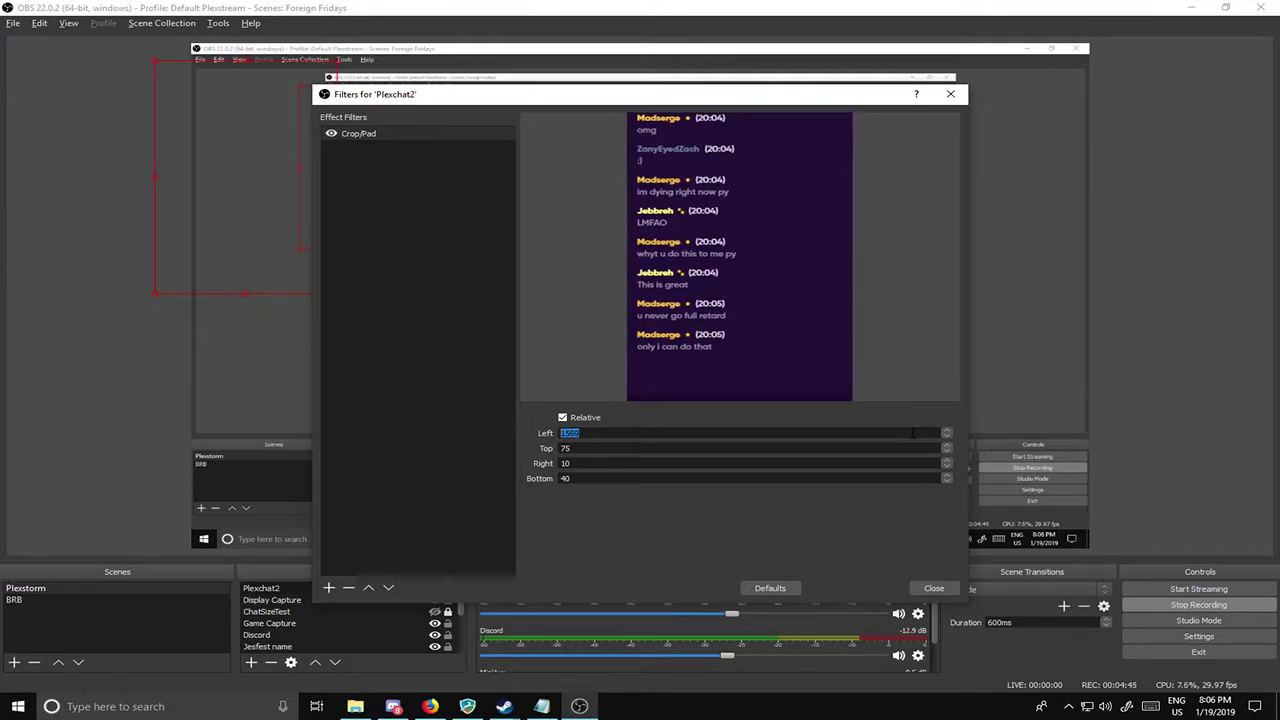
pyautogui.scroll(10, 912, 433)
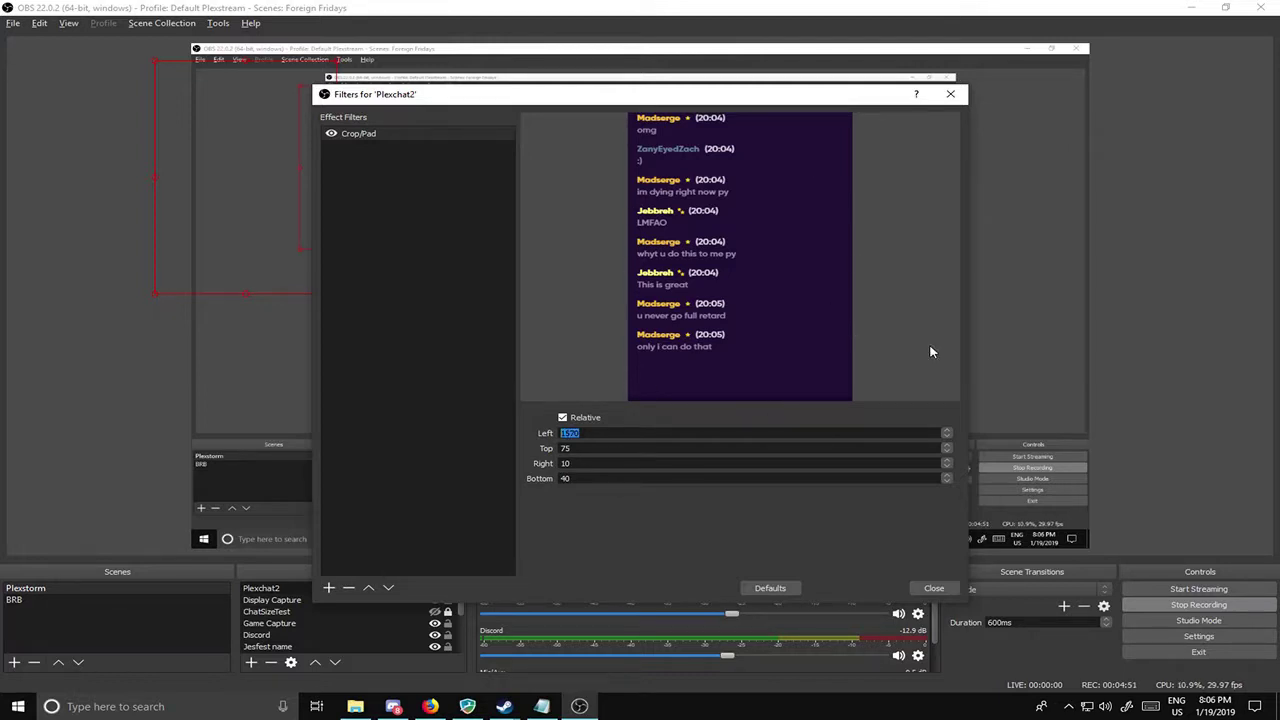
pyautogui.scroll(10, 670, 432)
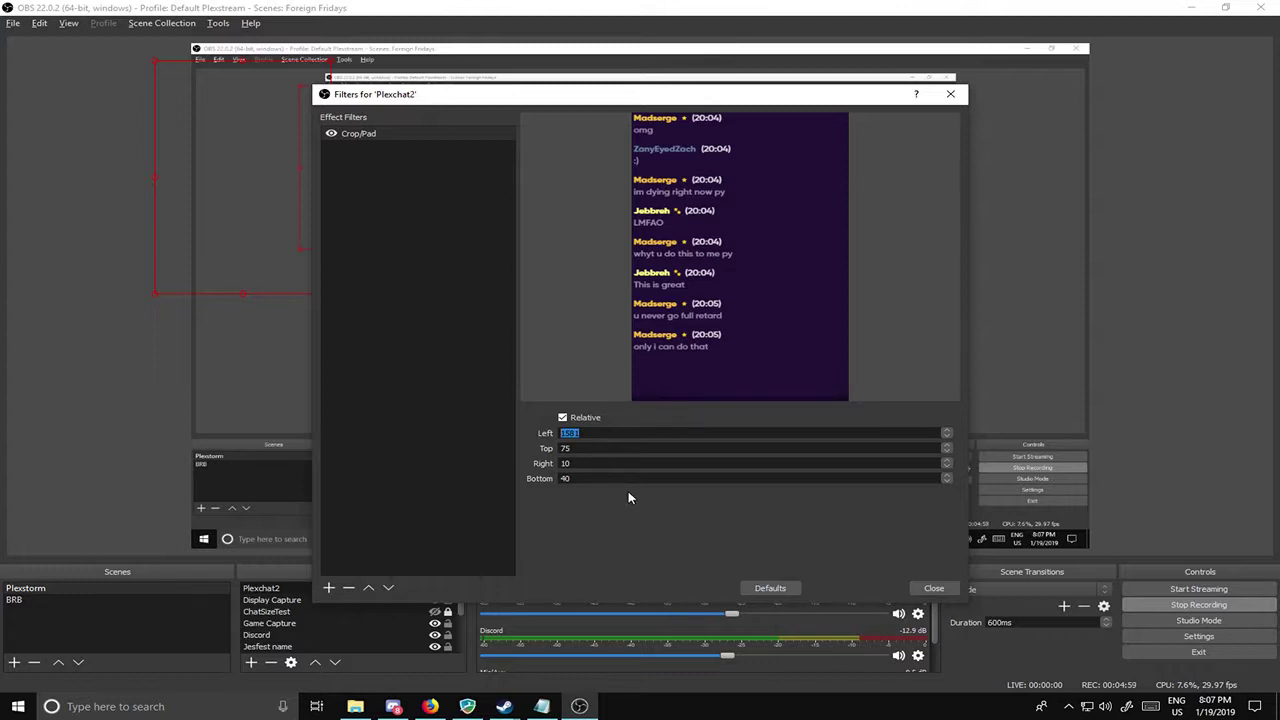
pyautogui.scroll(5, 632, 479)
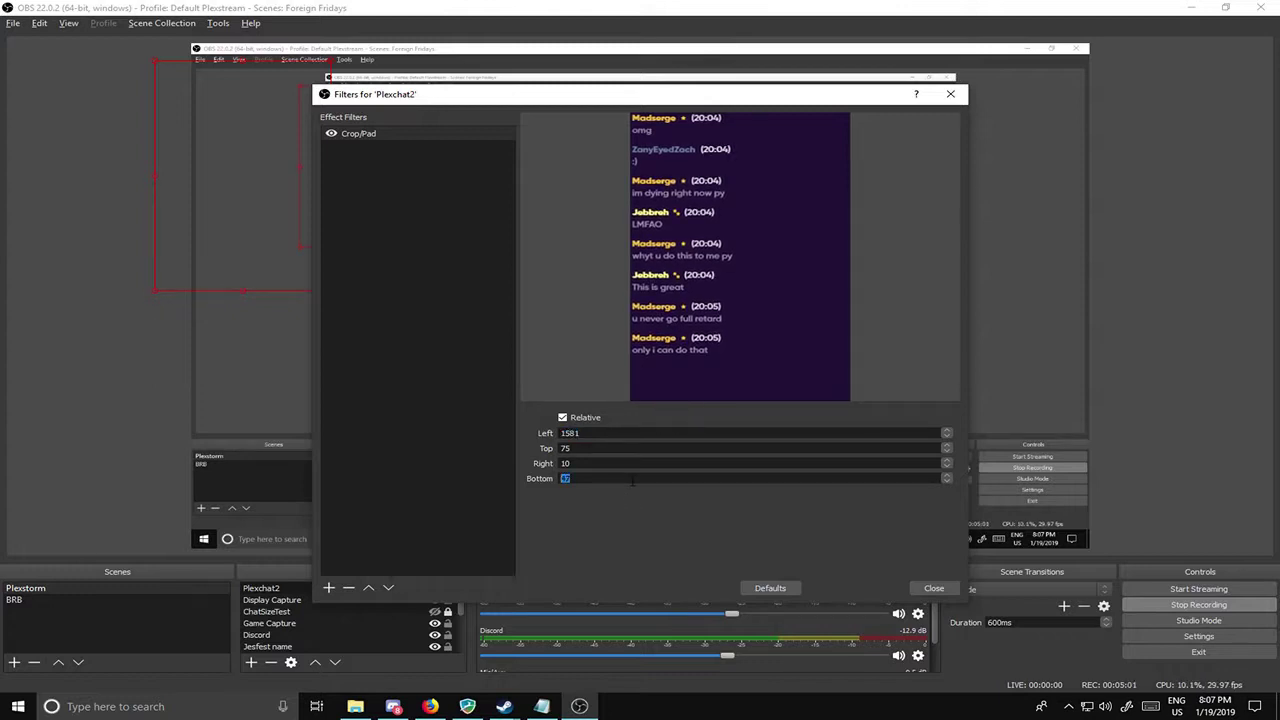
pyautogui.click(933, 588)
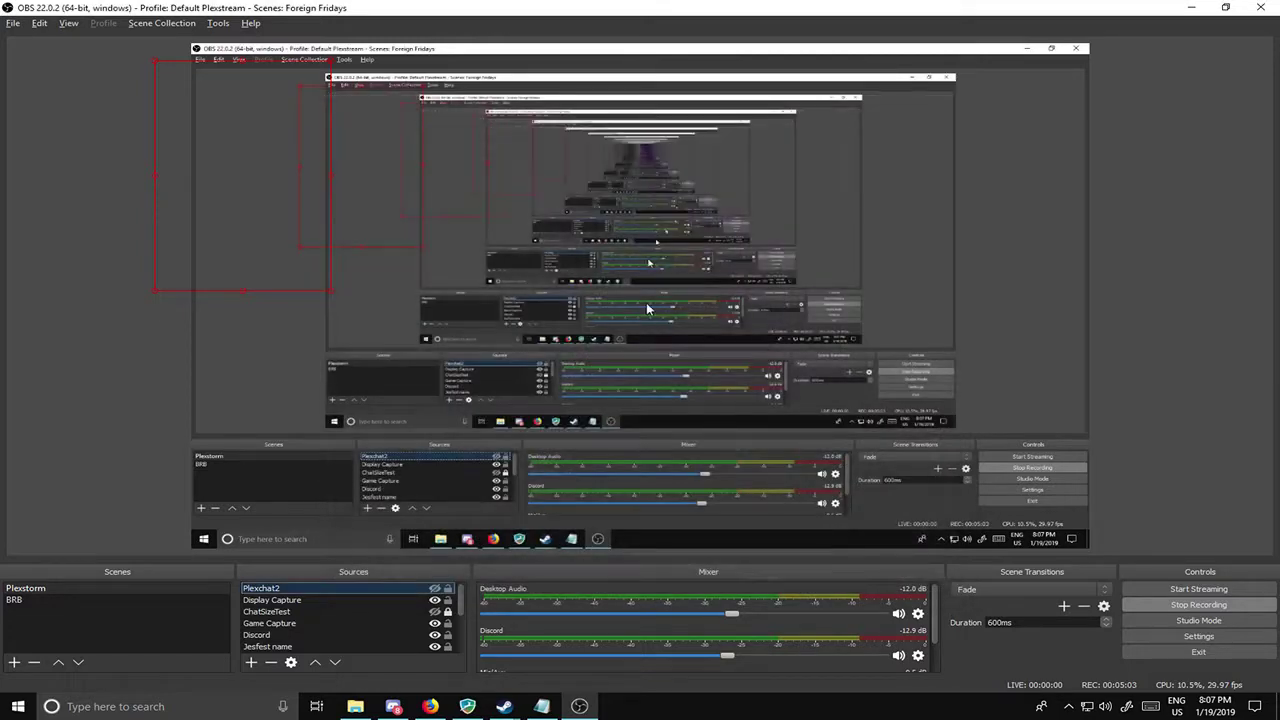
# Step: Show the Plexchat2 source again and move the cropped chat to the upper-right corner of the preview
pyautogui.click(434, 591)
pyautogui.moveTo(273, 296); pyautogui.dragTo(1018, 176)
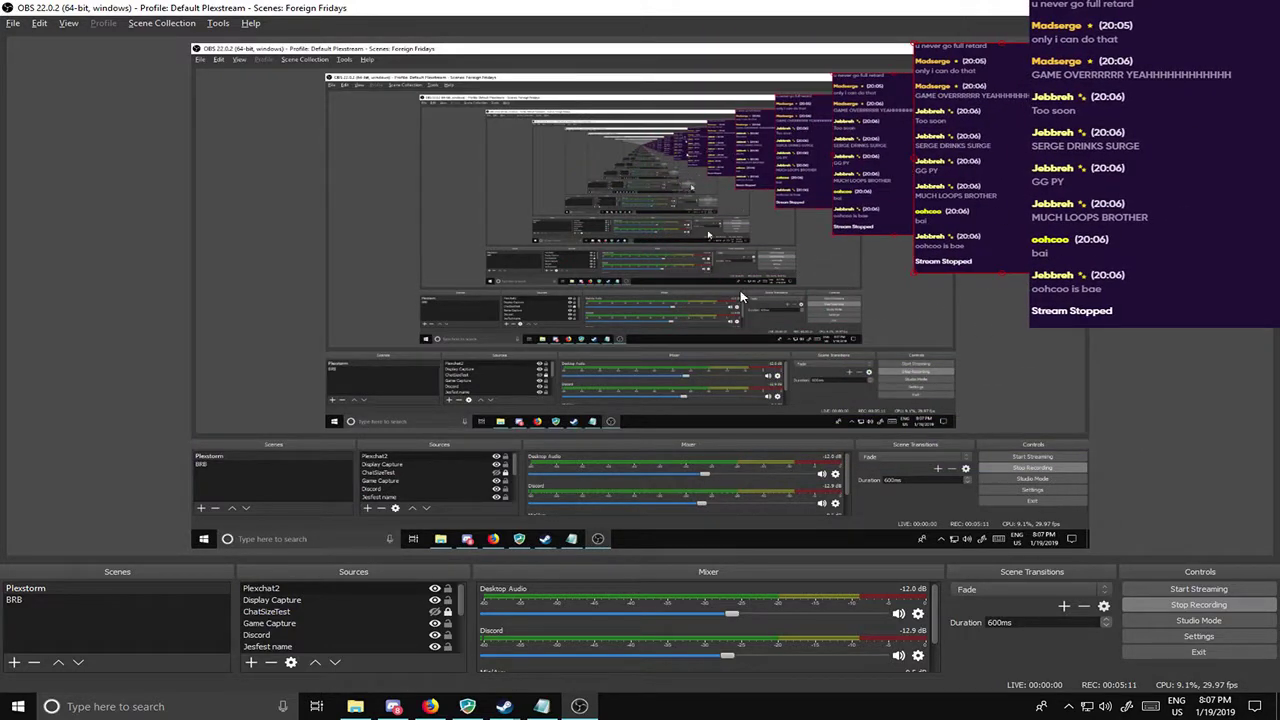
pyautogui.click(340, 588)
pyautogui.rightClick(340, 588)
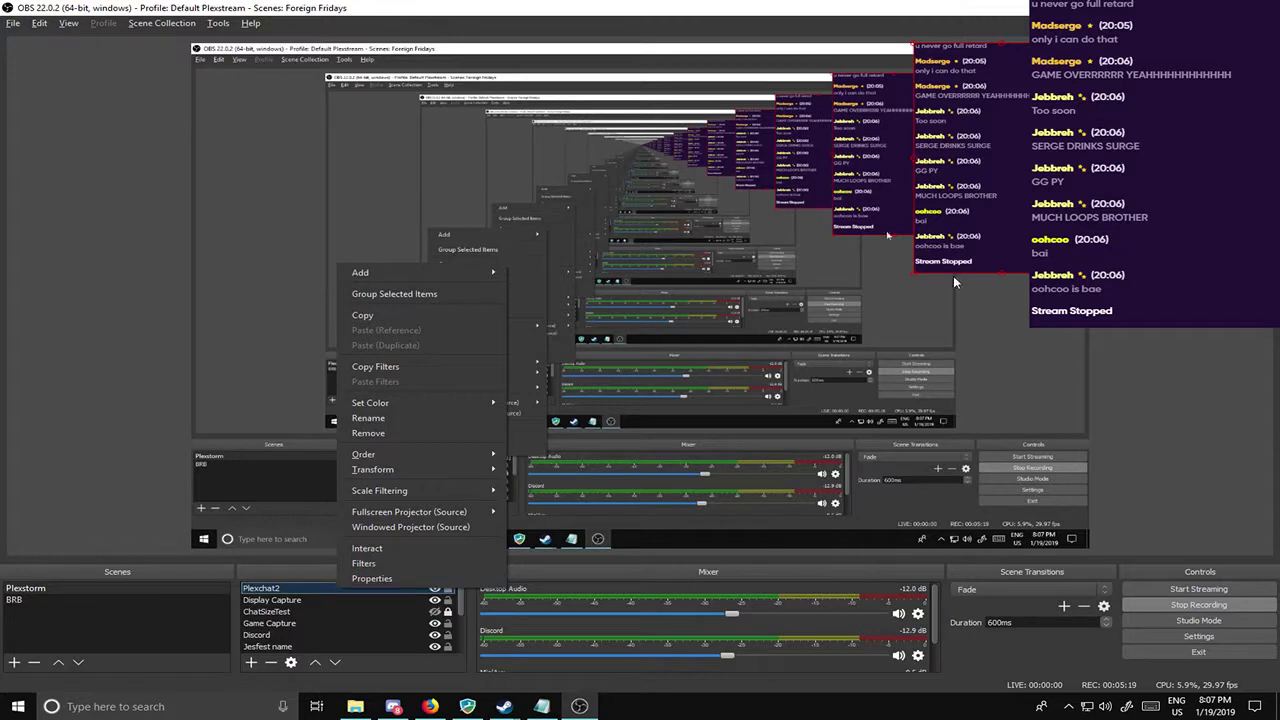
pyautogui.click(372, 578)
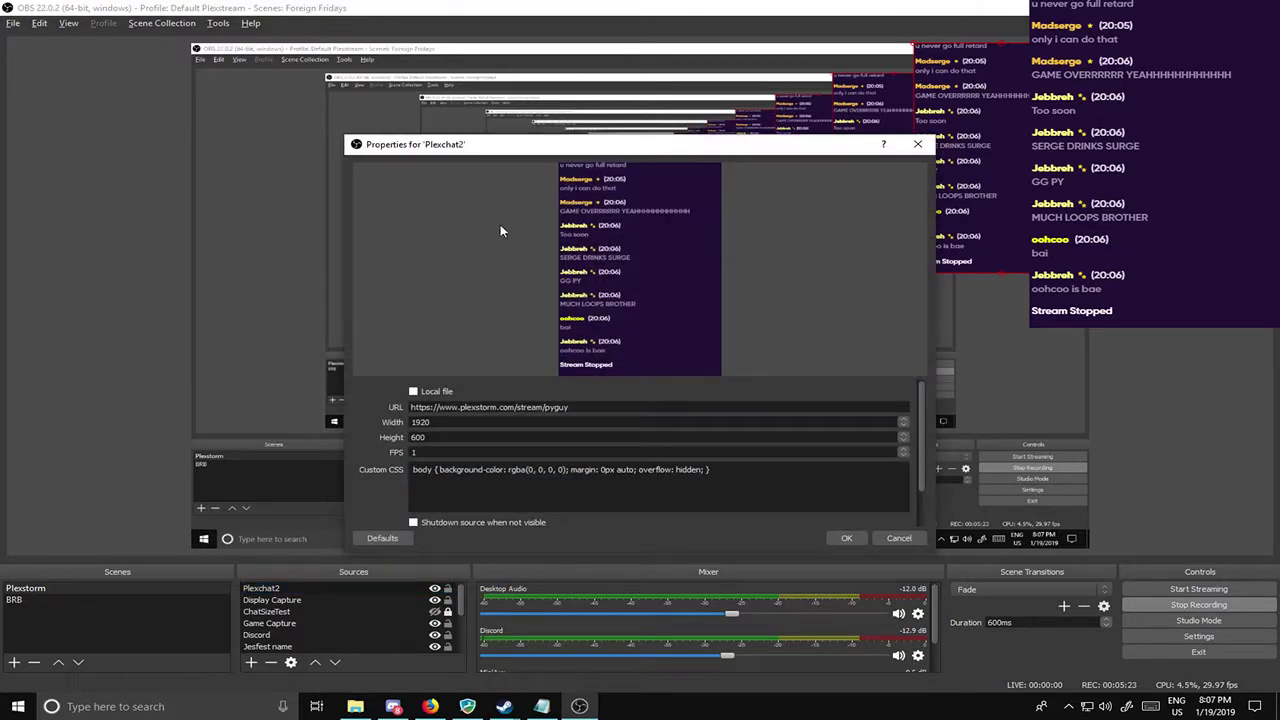
pyautogui.click(835, 483)
pyautogui.scroll(-3, 345, 618)
pyautogui.scroll(3, 340, 612)
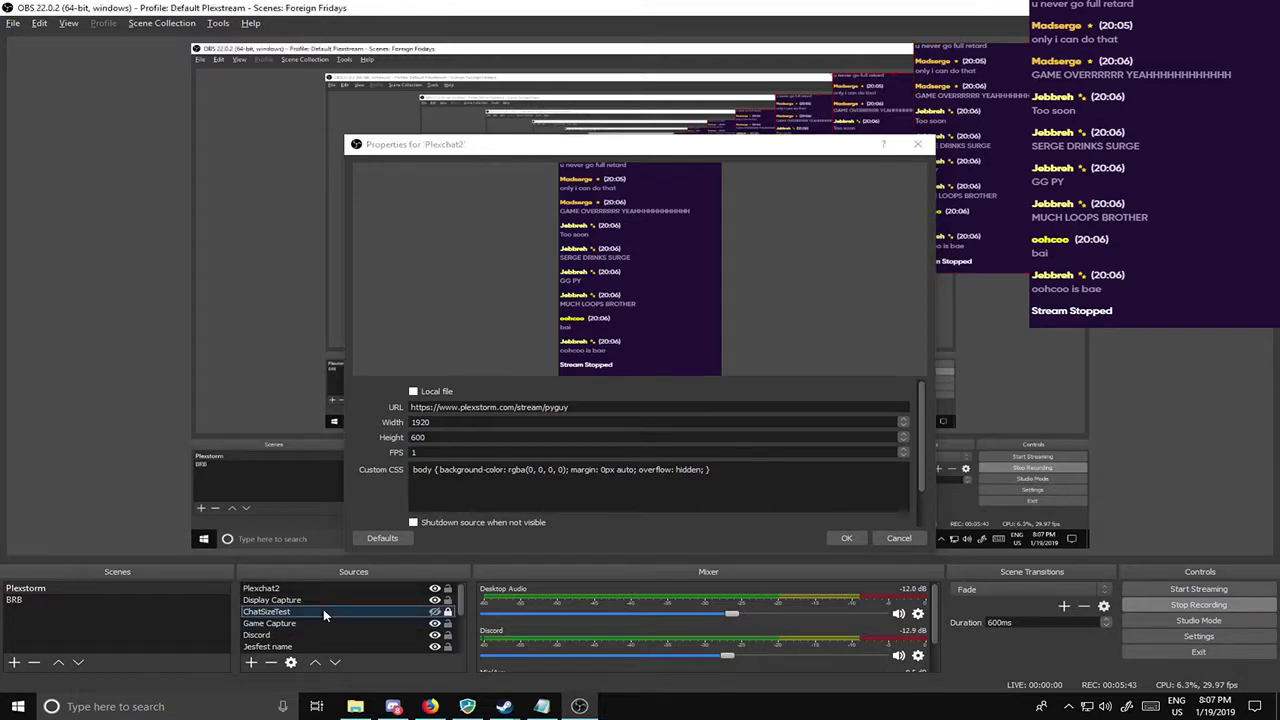
pyautogui.press('Escape')
pyautogui.click(677, 371)
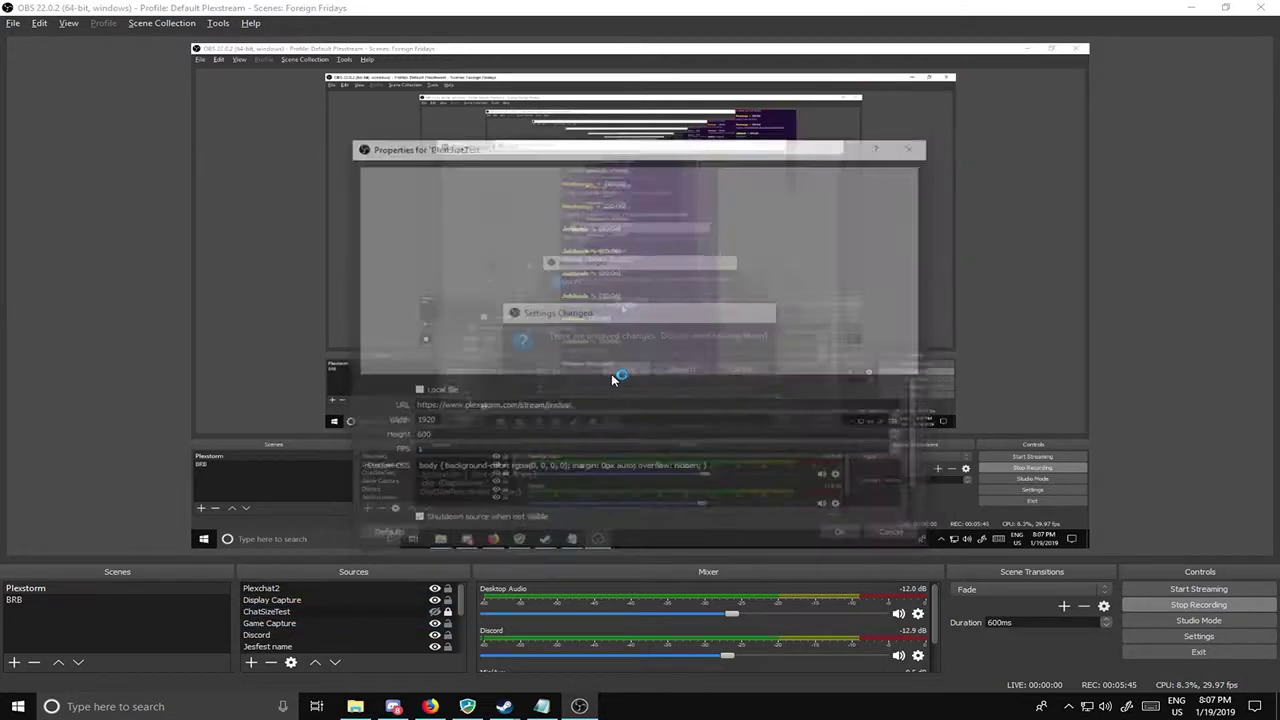
# Step: Copy the text-sm font-size rule from the custom CSS of the ChatSizeTest source and close its properties without saving
pyautogui.moveTo(536, 479); pyautogui.dragTo(384, 479)
pyautogui.hotkey('ctrl', 'c')
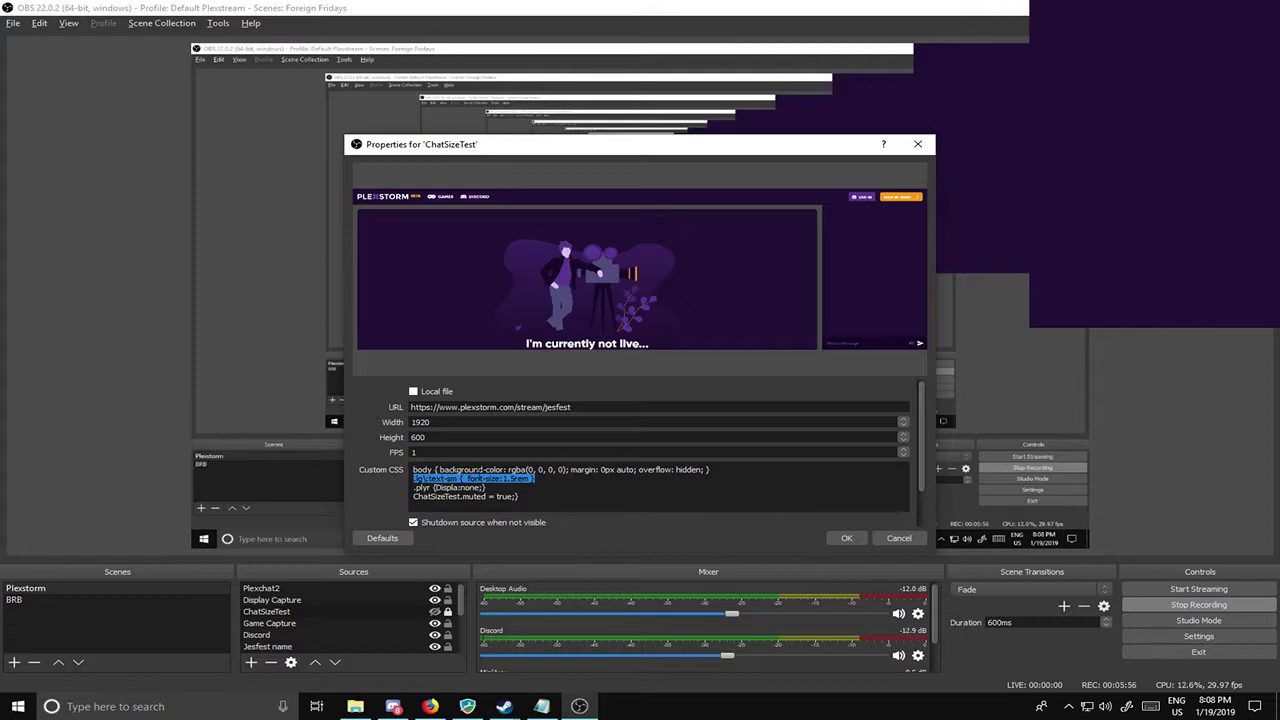
pyautogui.click(899, 538)
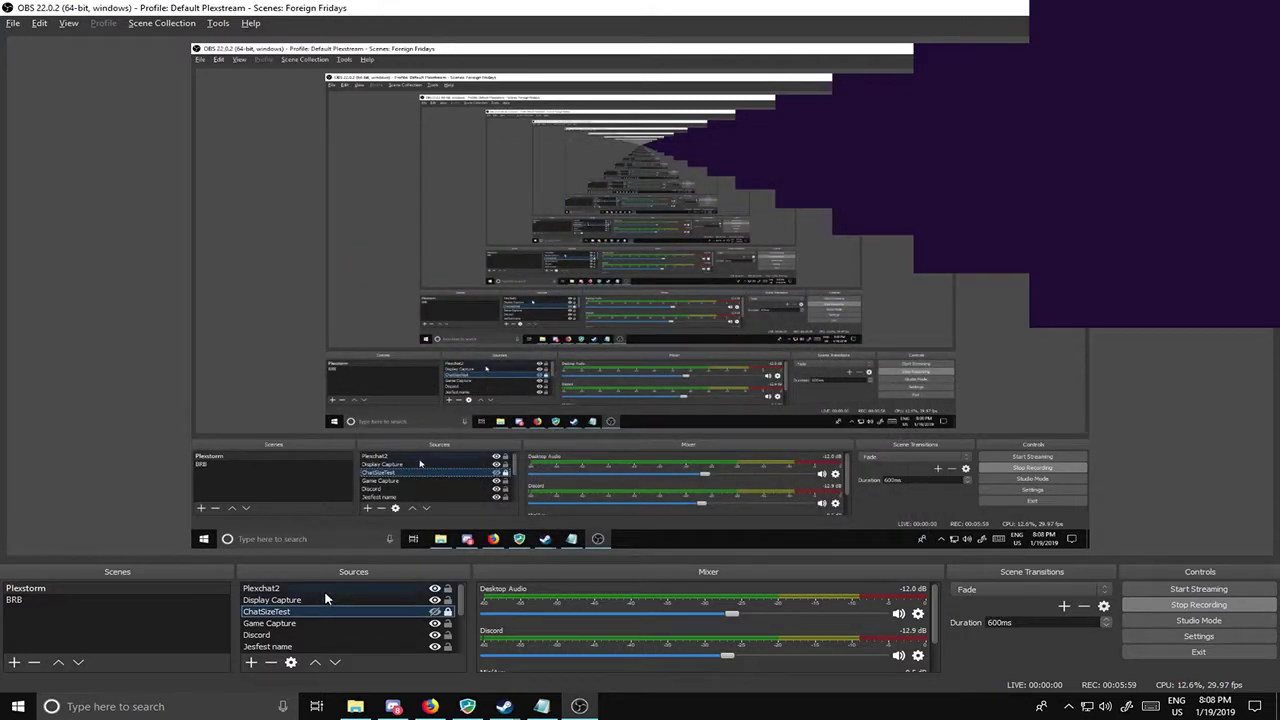
# Step: Paste the copied text-sm rule below the body rule in Plexchat2's custom CSS and set its font size to 1.3rem
pyautogui.doubleClick(398, 588)
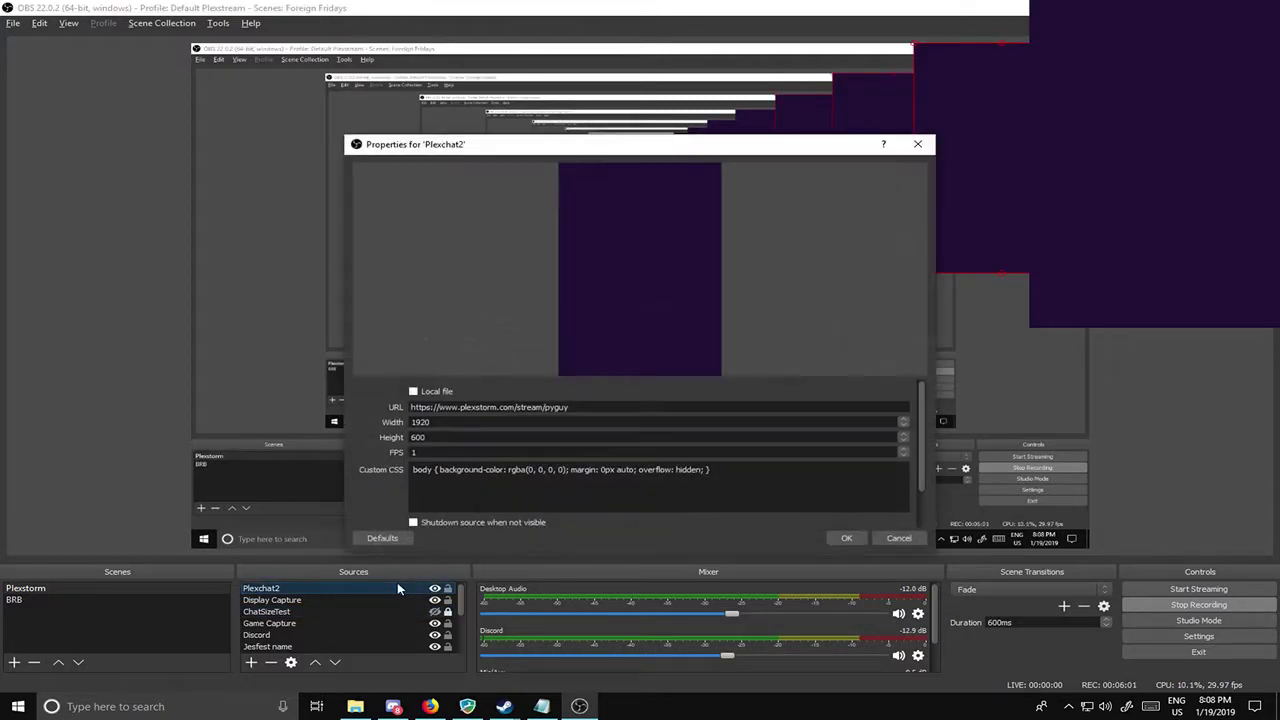
pyautogui.hotkey('ctrl', 'v')
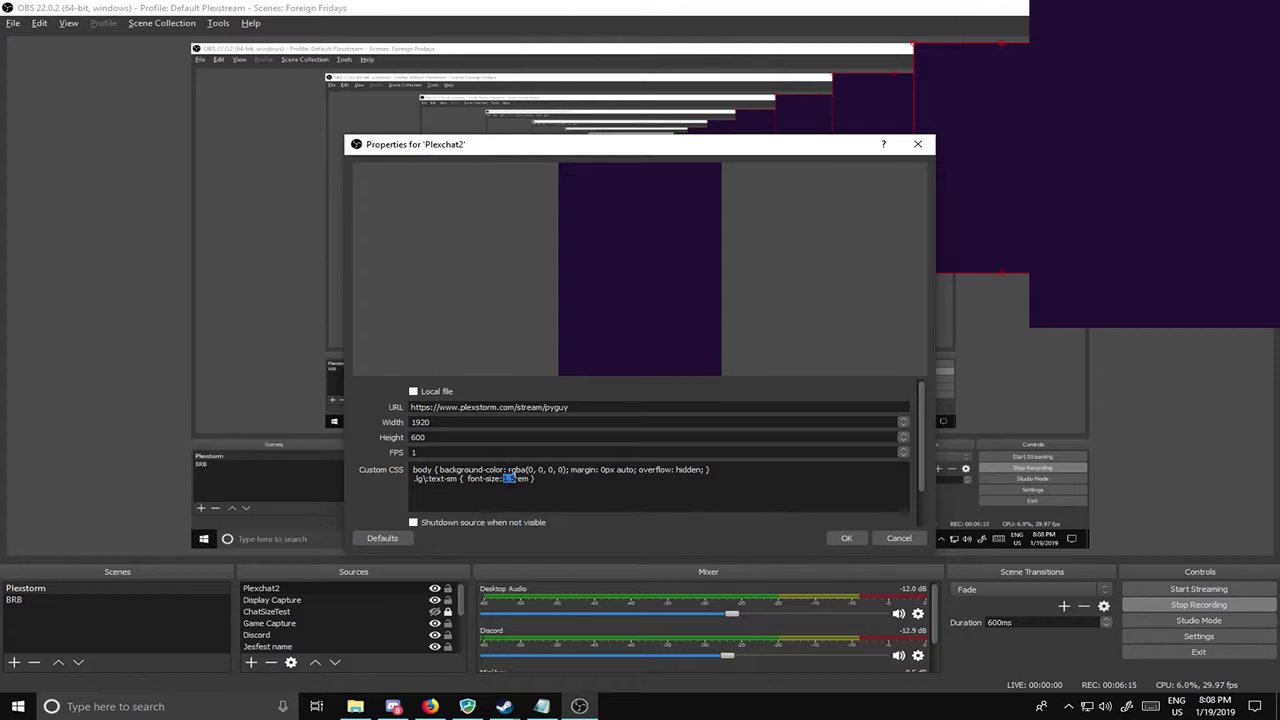
pyautogui.press('Right')
pyautogui.press('BackSpace')
pyautogui.write('3')
pyautogui.click(846, 538)
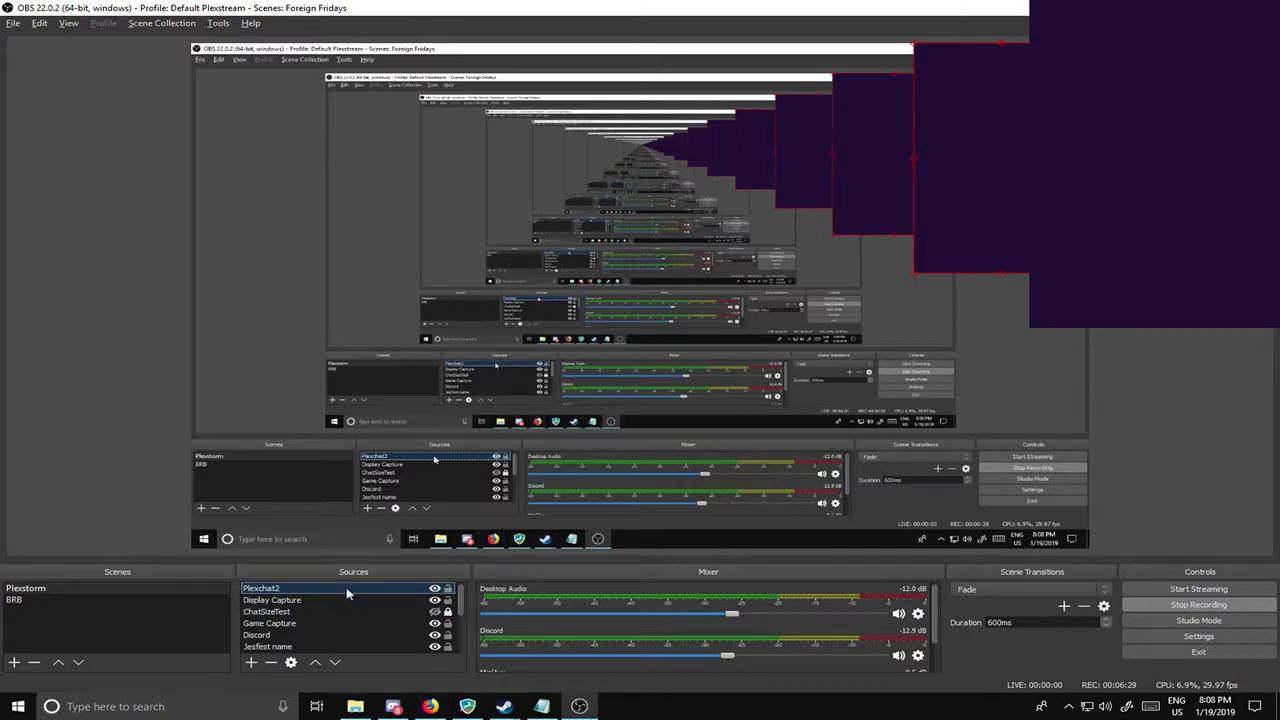
# Step: Add a Chroma Key filter with the default name to the Plexchat2 source
pyautogui.rightClick(430, 588)
pyautogui.click(457, 557)
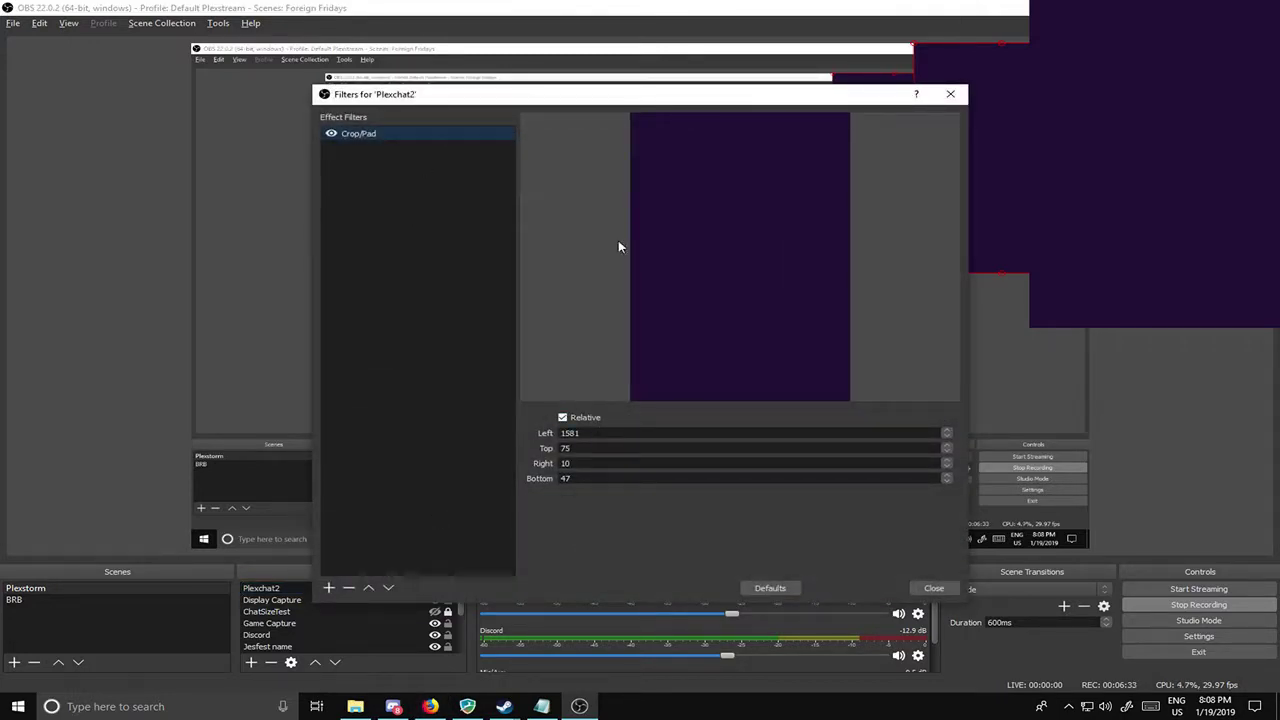
pyautogui.click(331, 591)
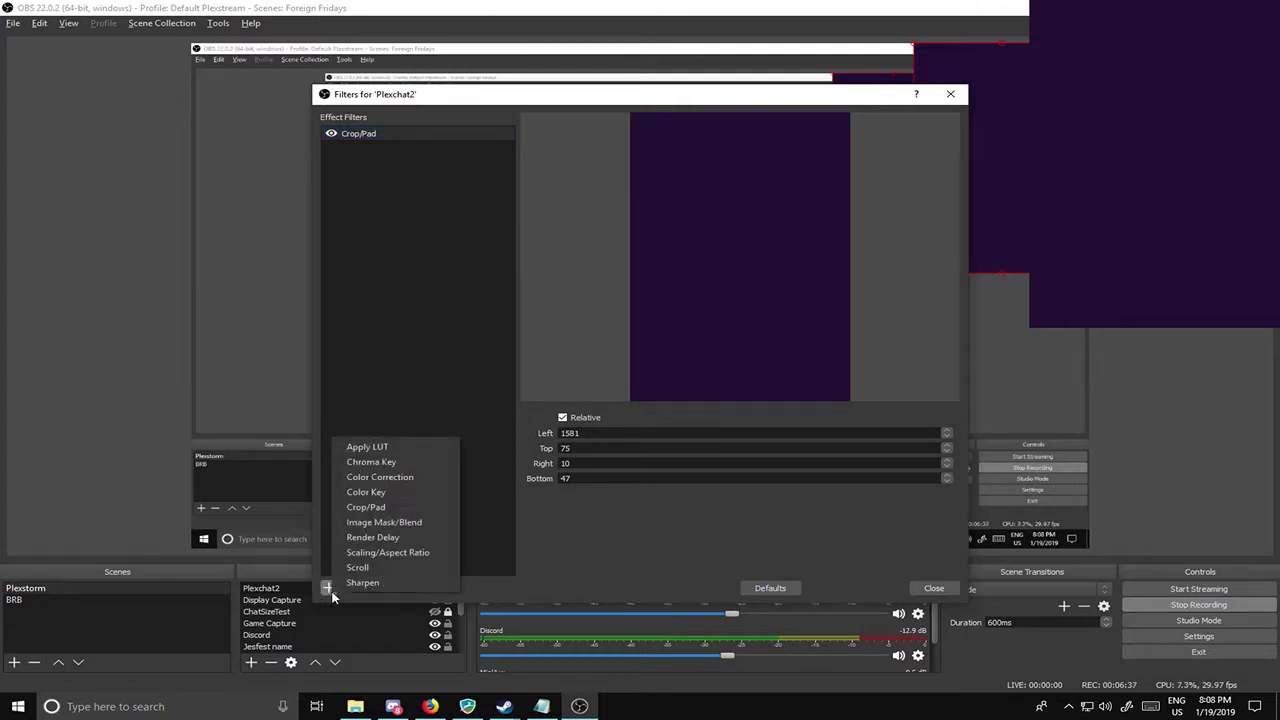
pyautogui.click(417, 460)
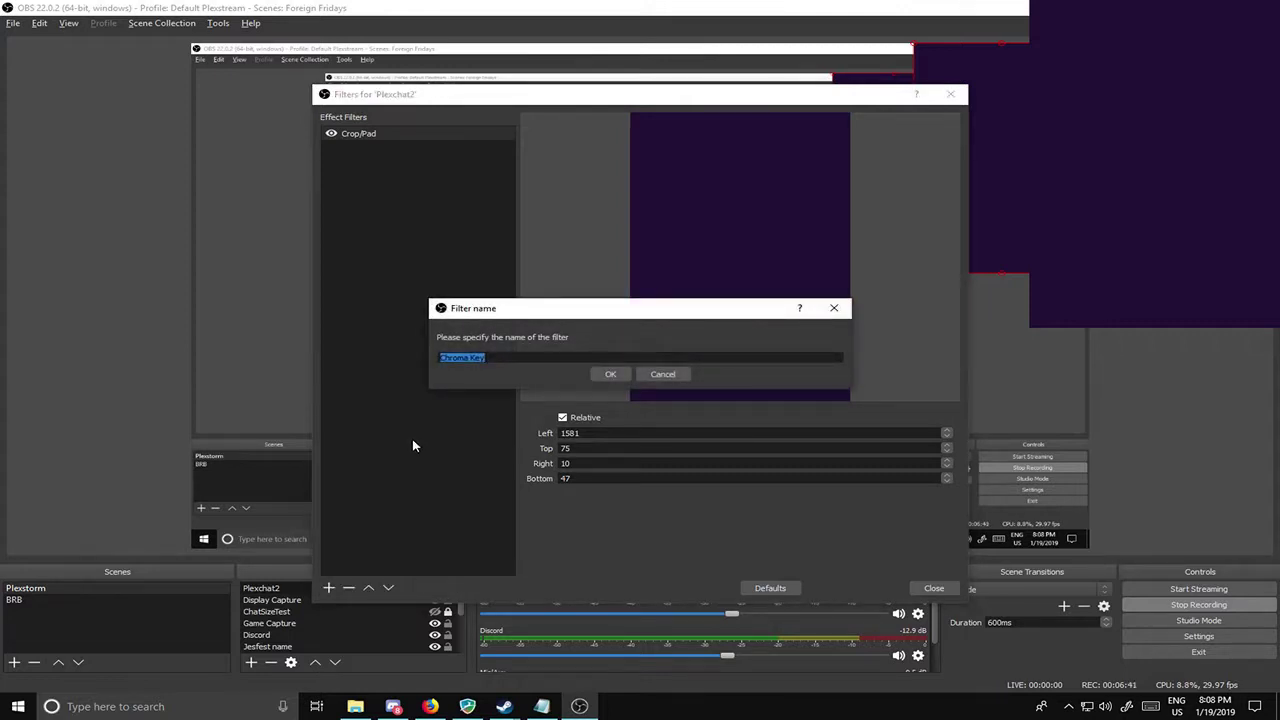
pyautogui.click(610, 375)
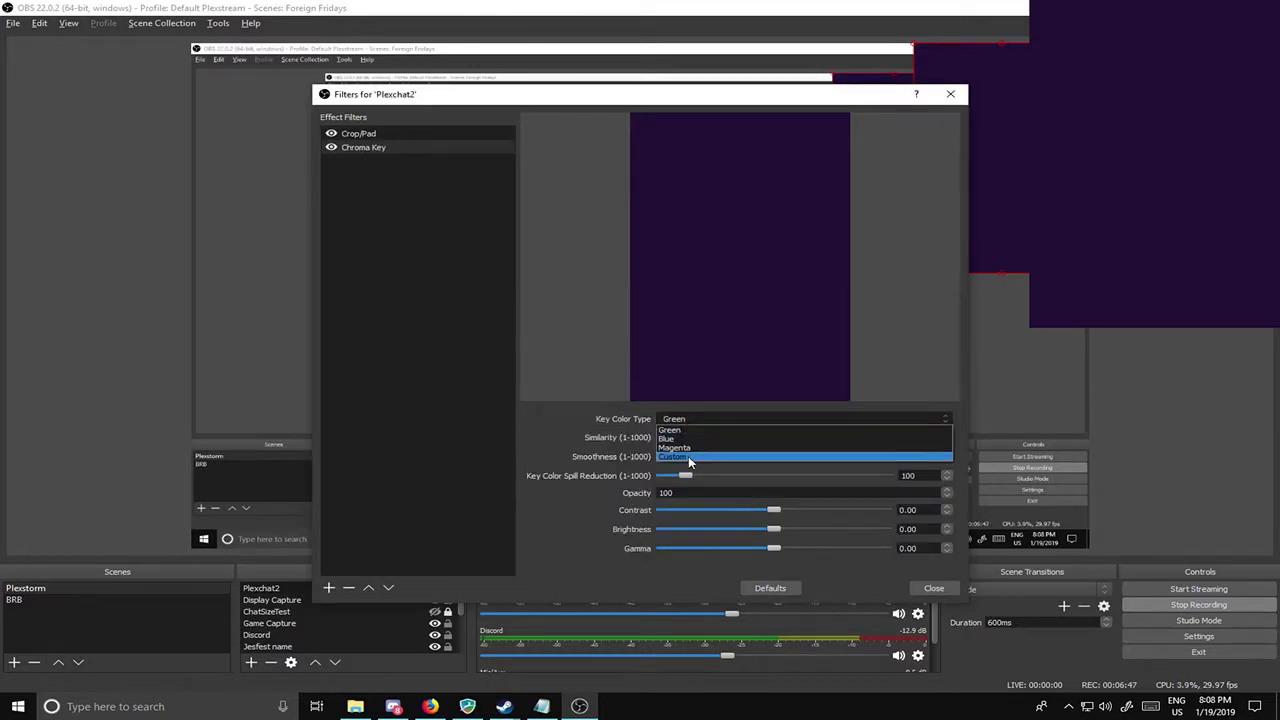
# Step: Set the Chroma Key to a custom key color sampled from the chat's purple background, #231137
pyautogui.click(688, 456)
pyautogui.click(862, 437)
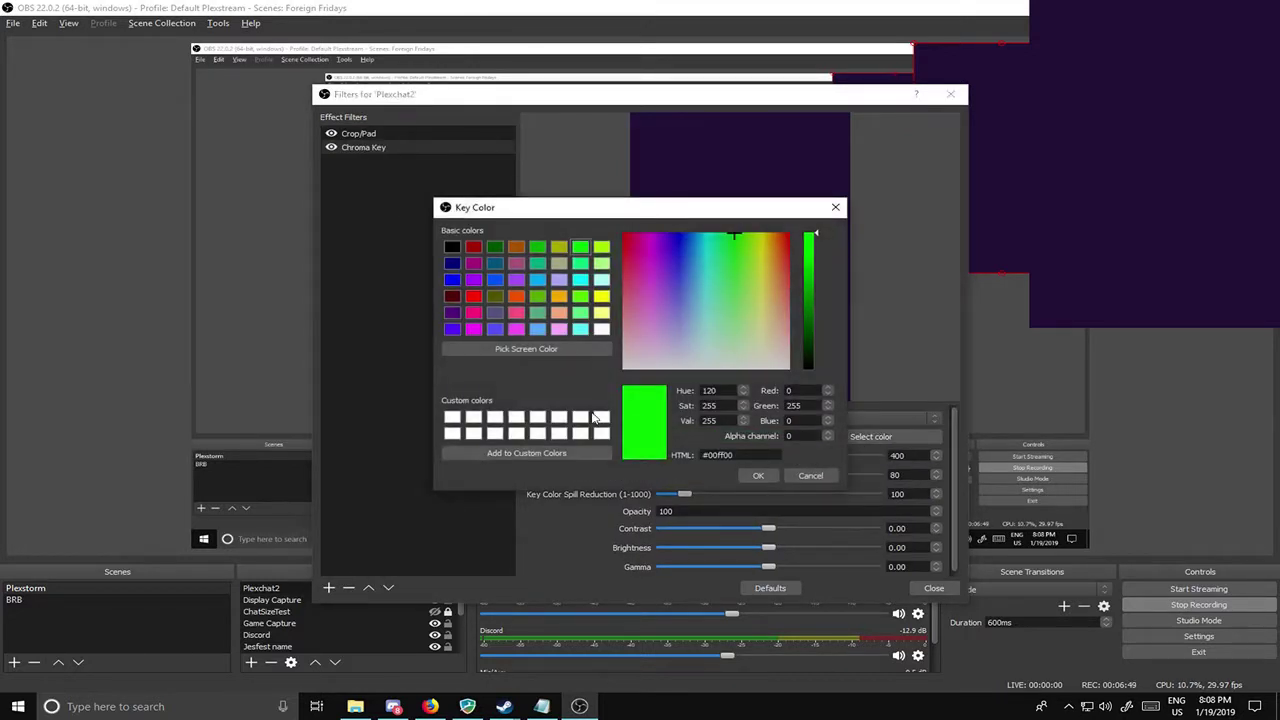
pyautogui.click(531, 349)
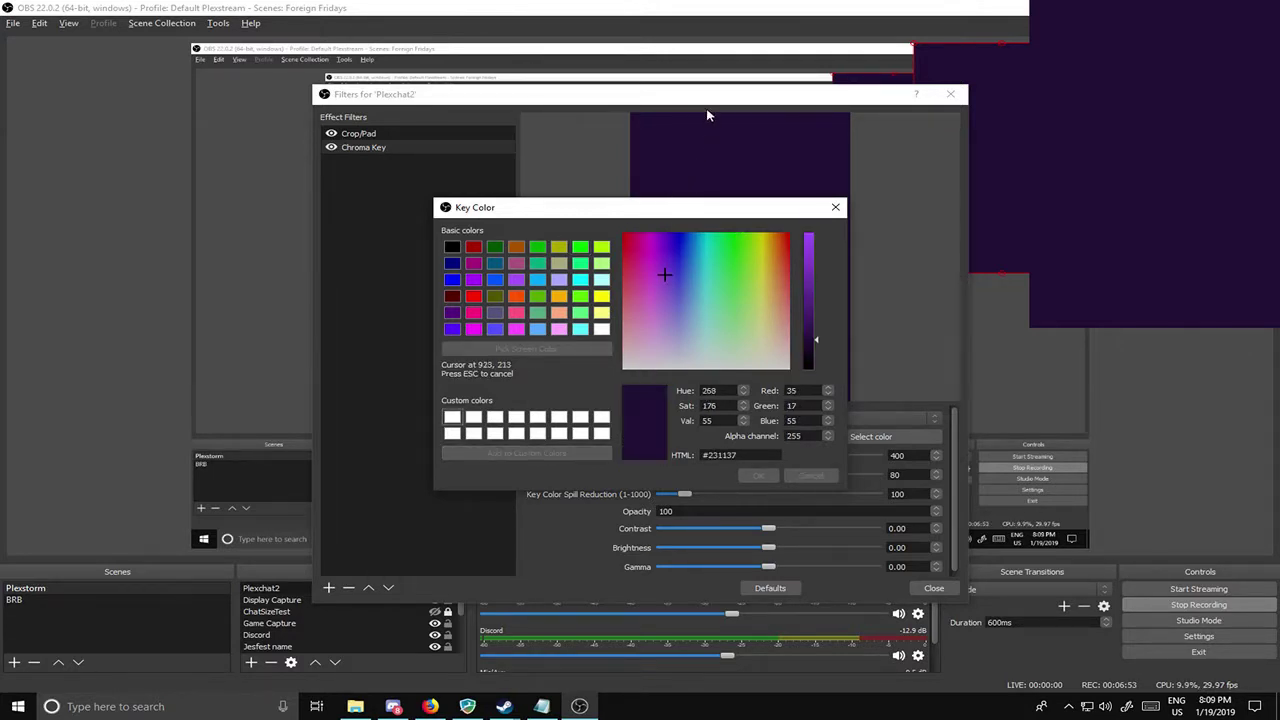
pyautogui.click(716, 166)
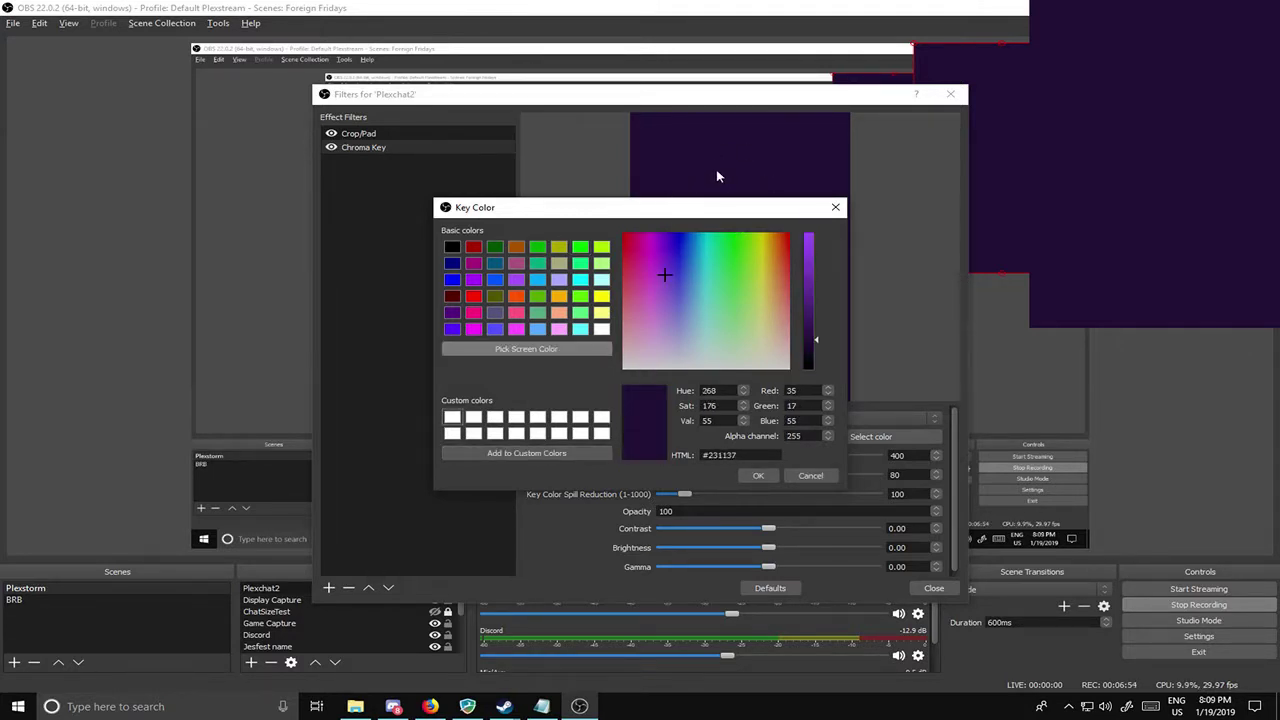
pyautogui.click(760, 477)
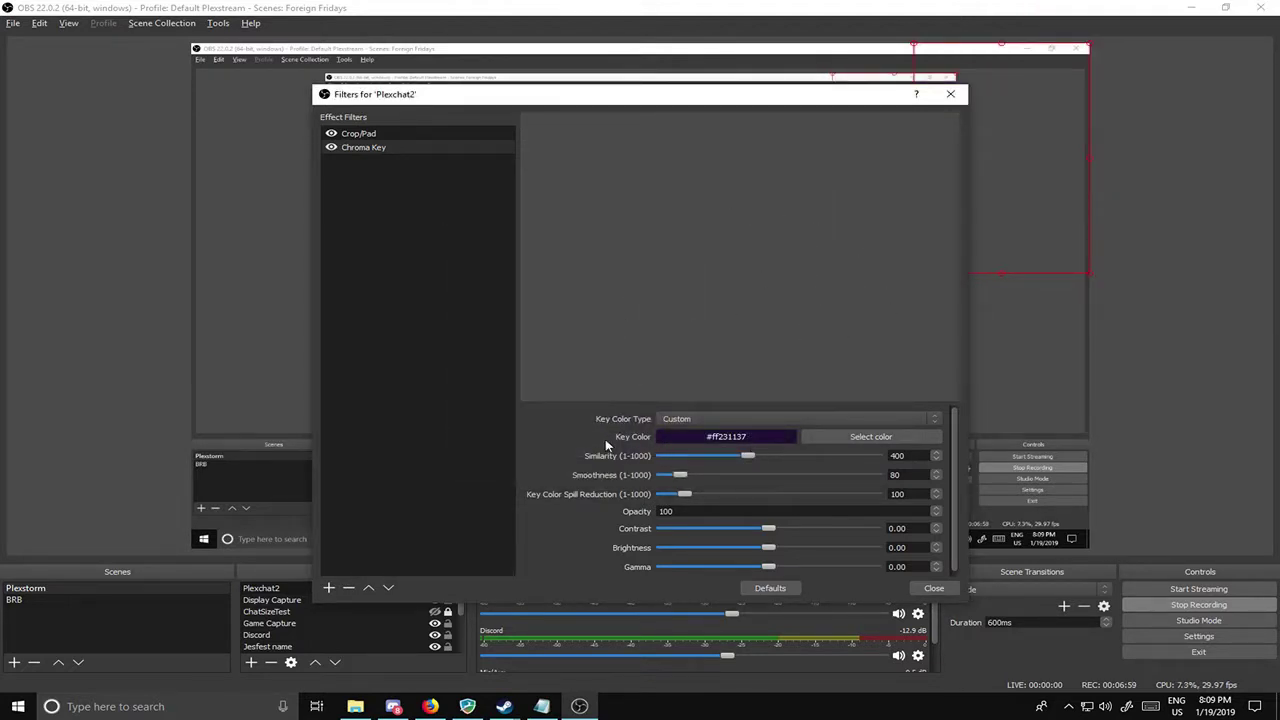
# Step: Reduce the Chroma Key's similarity and smoothness to 1 each, and check the settings against the tutorial notes in Notepad
pyautogui.moveTo(752, 451); pyautogui.dragTo(660, 470)
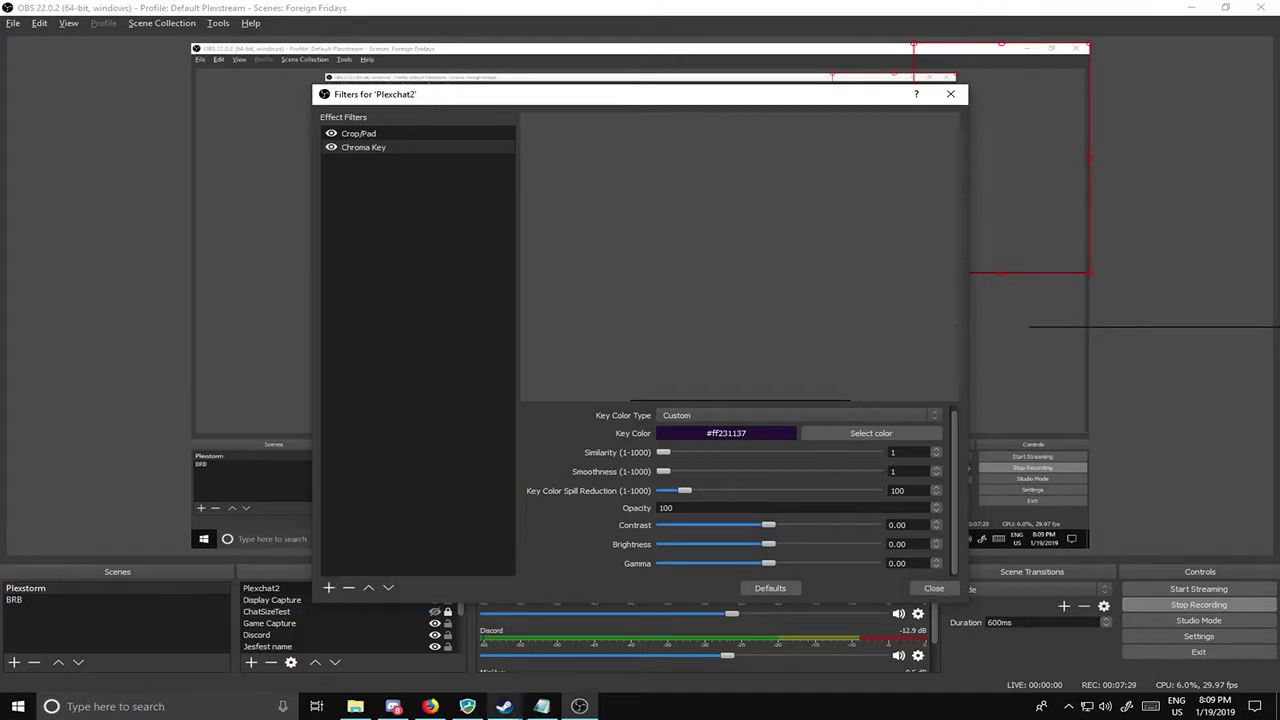
pyautogui.click(541, 706)
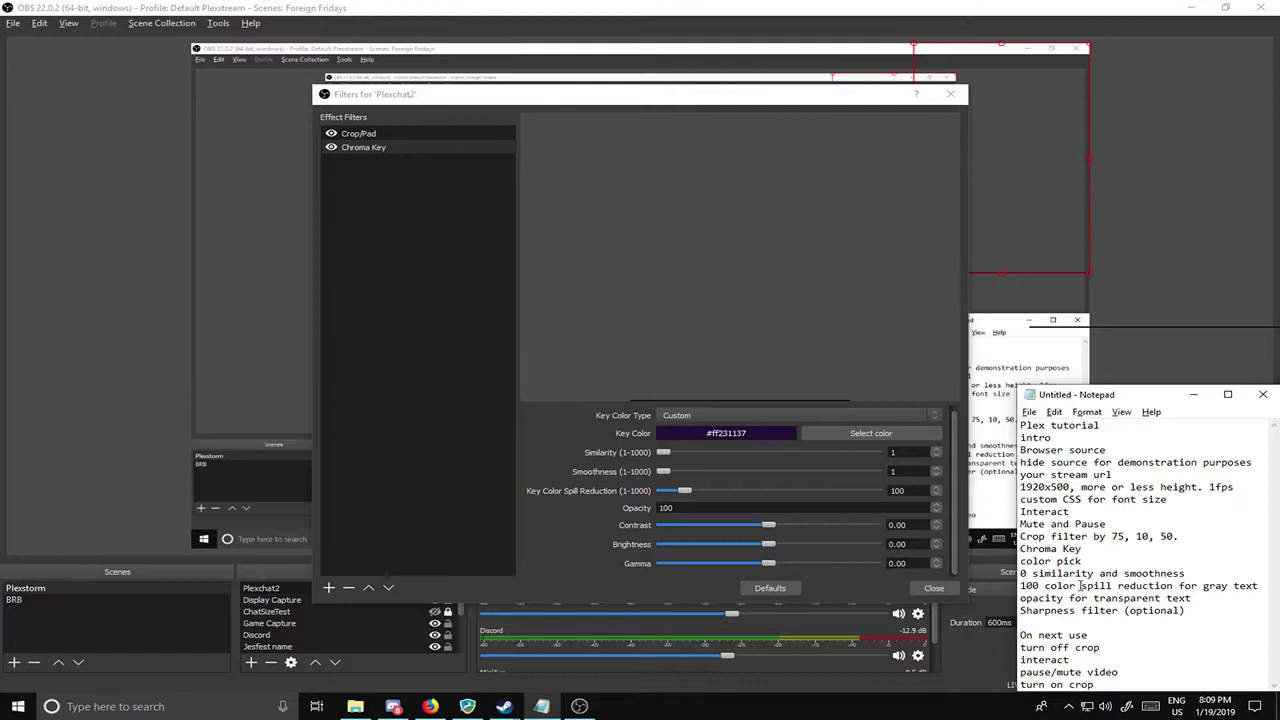
pyautogui.click(541, 706)
# Step: Add a Sharpen filter with the default name and sharpness to Plexchat2 and close its filters
pyautogui.click(329, 589)
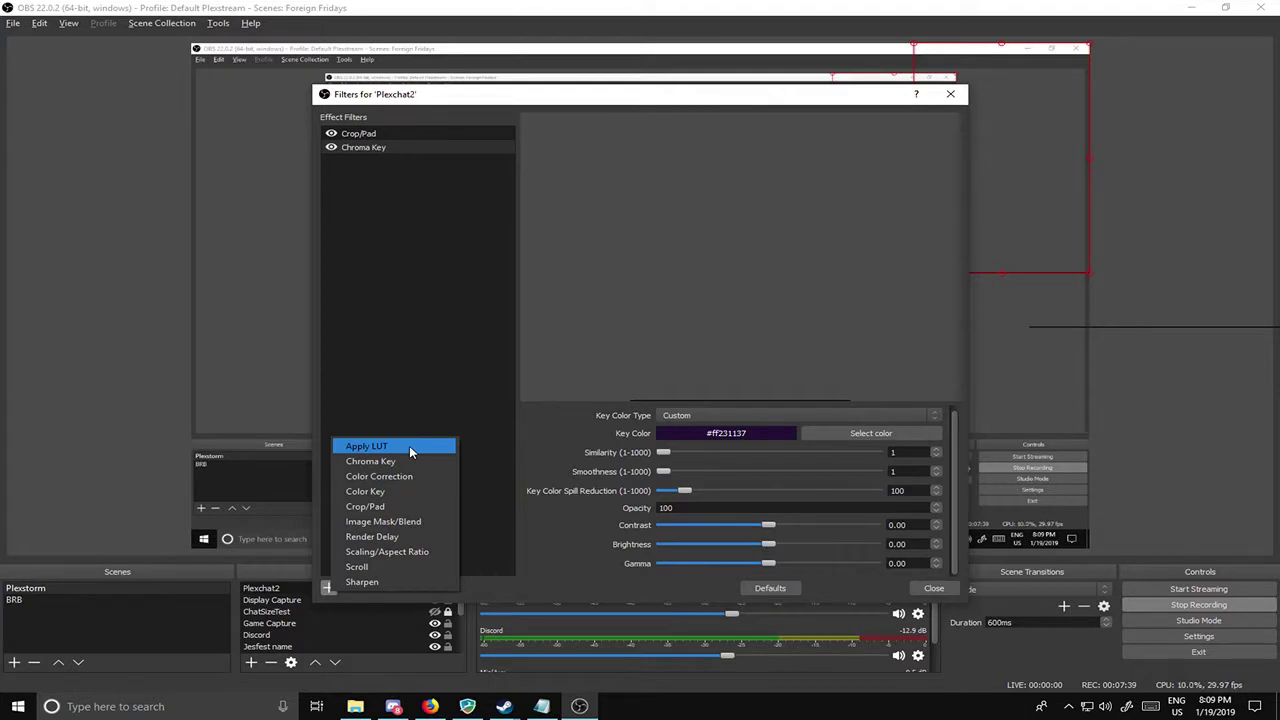
pyautogui.click(414, 581)
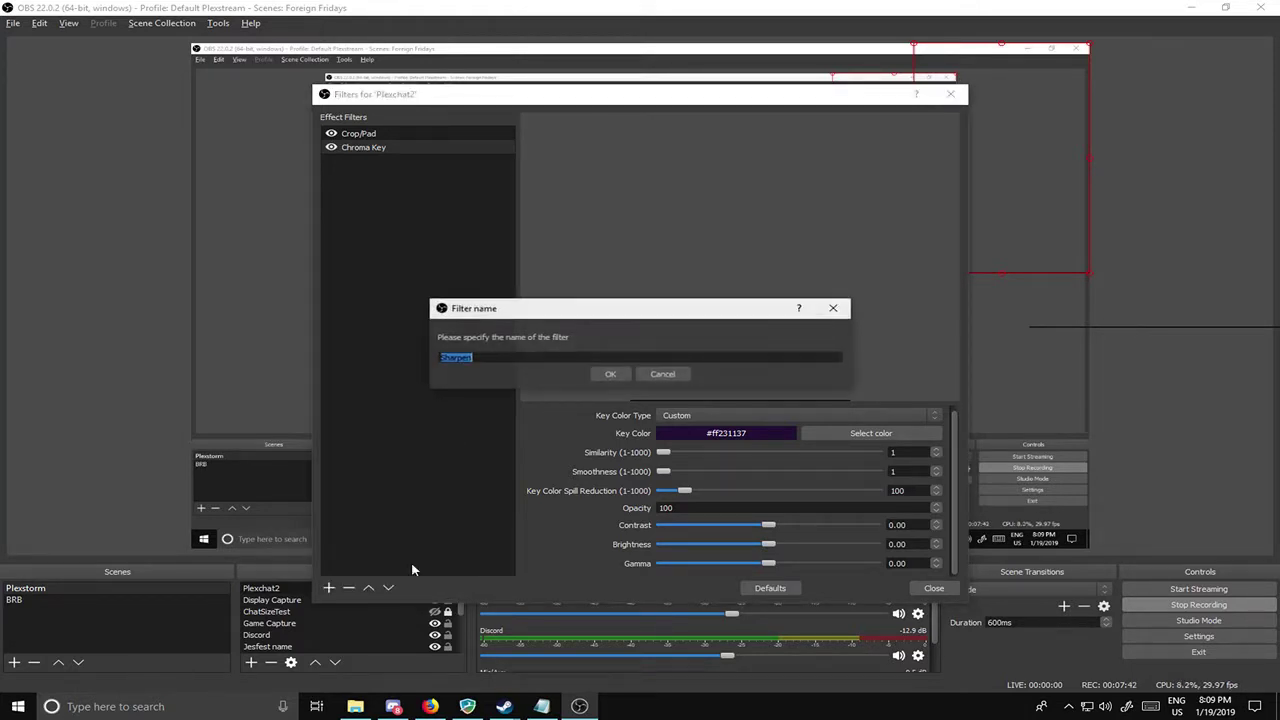
pyautogui.click(606, 378)
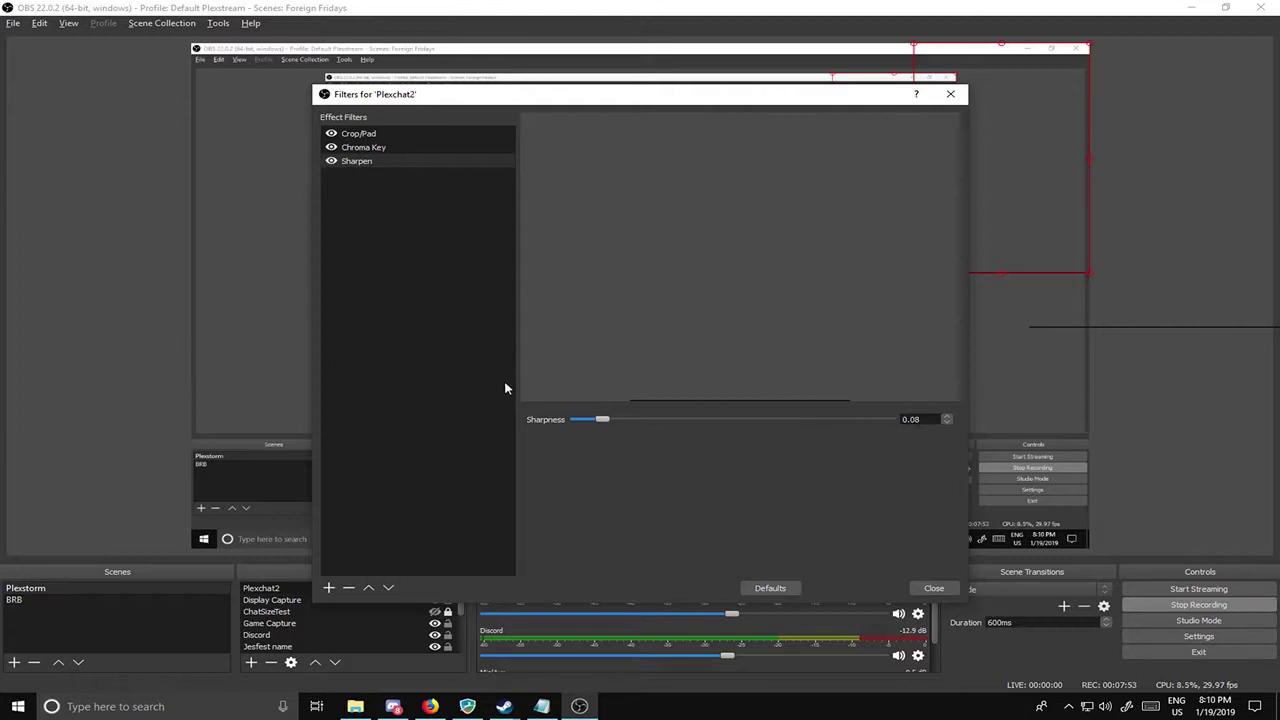
pyautogui.click(930, 588)
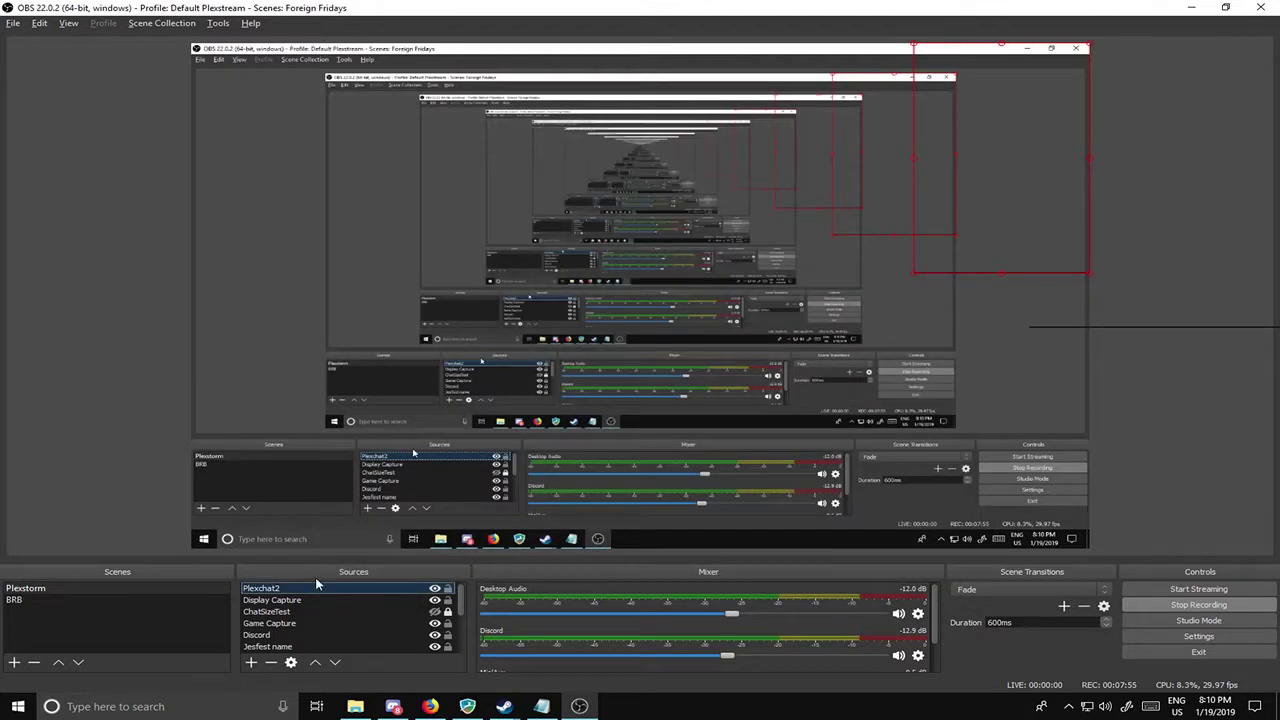
# Step: Switch to the Notepad tutorial notes to review the instructions for the next use of the chat source
pyautogui.rightClick(324, 592)
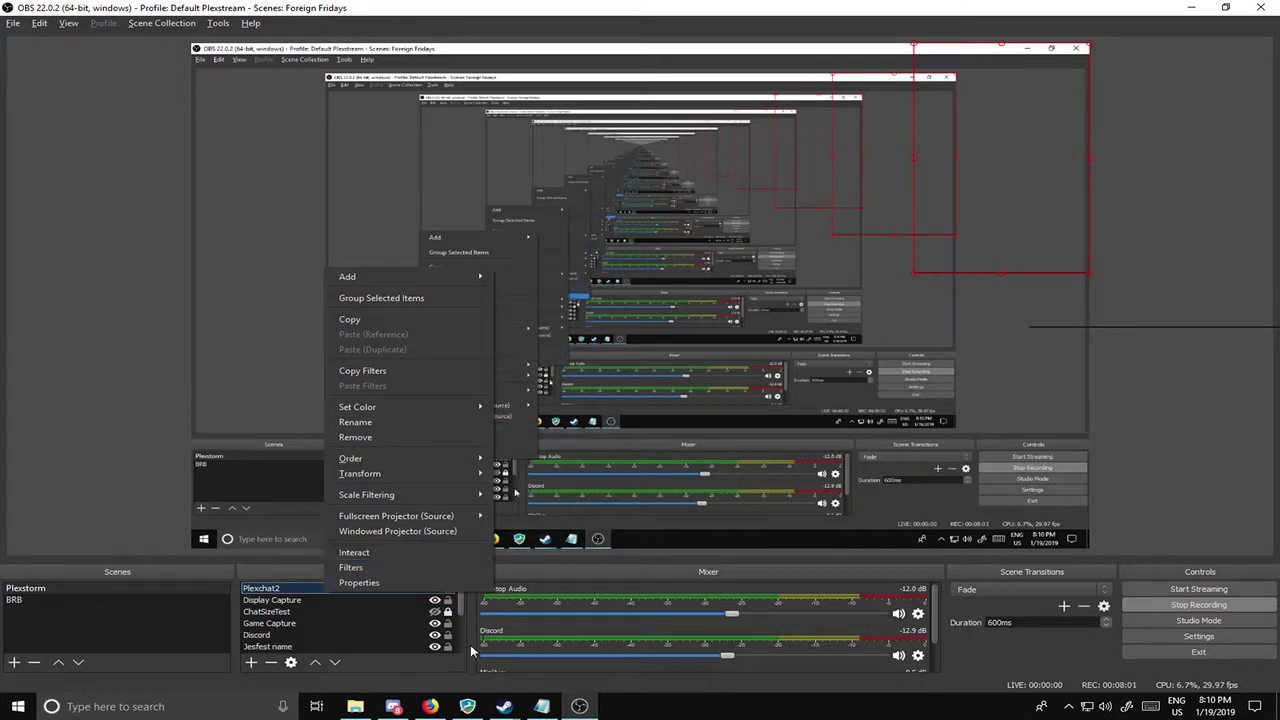
pyautogui.click(541, 706)
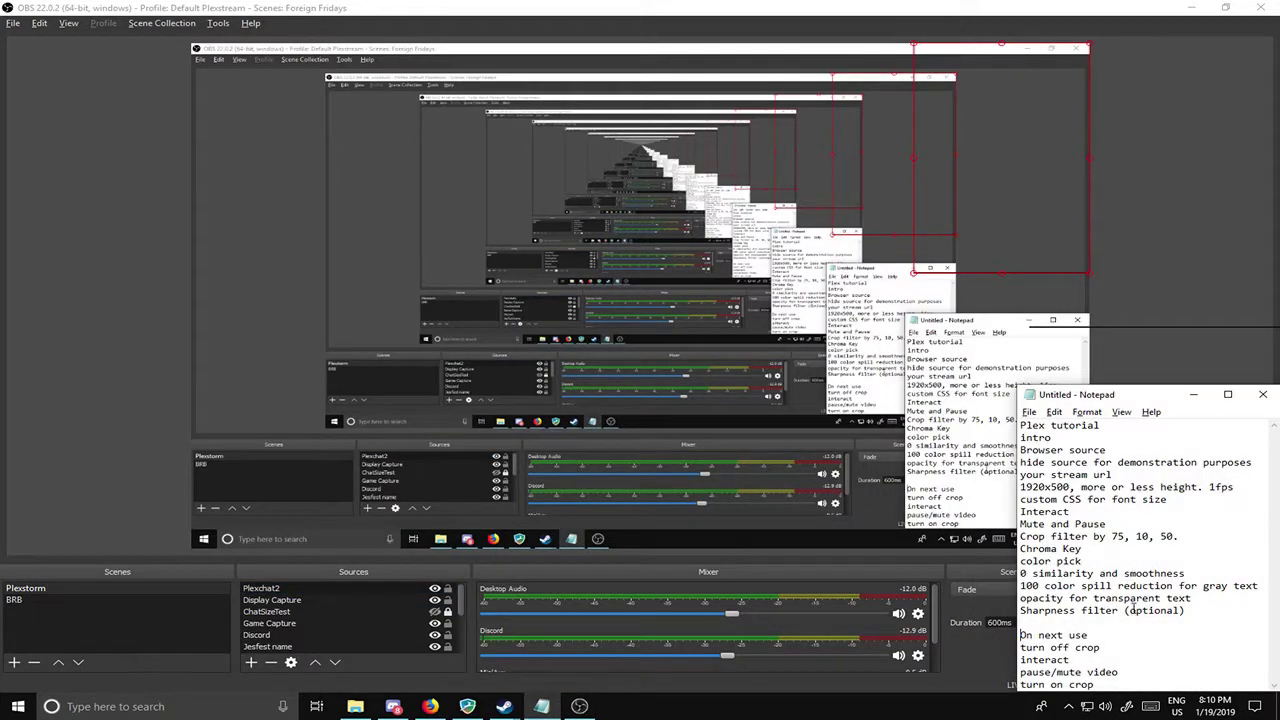